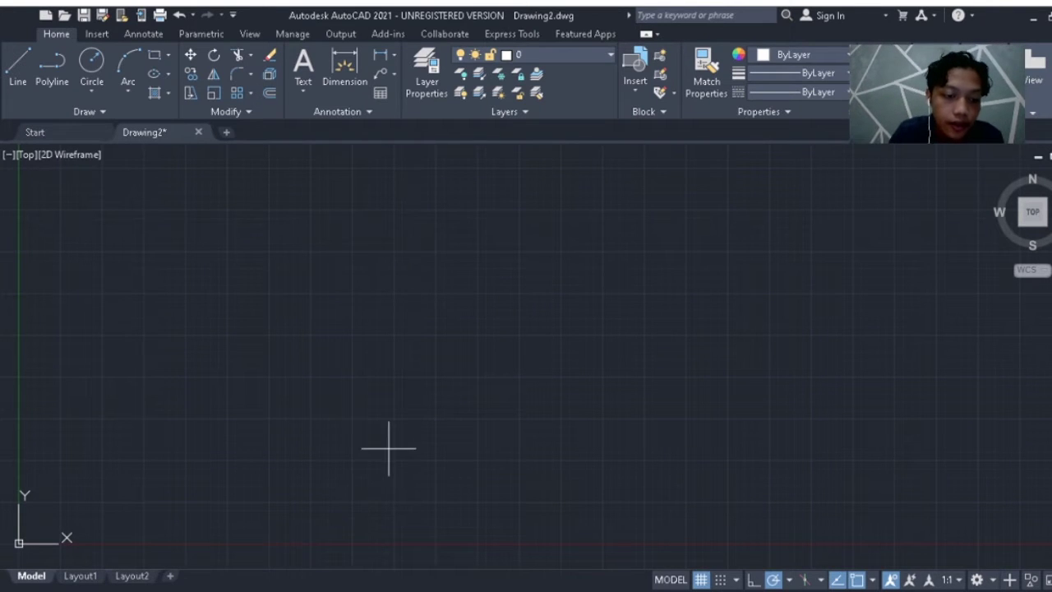
# Create a new drawing and draw a square for the plate's outer boundary
pyautogui.click(226, 132)
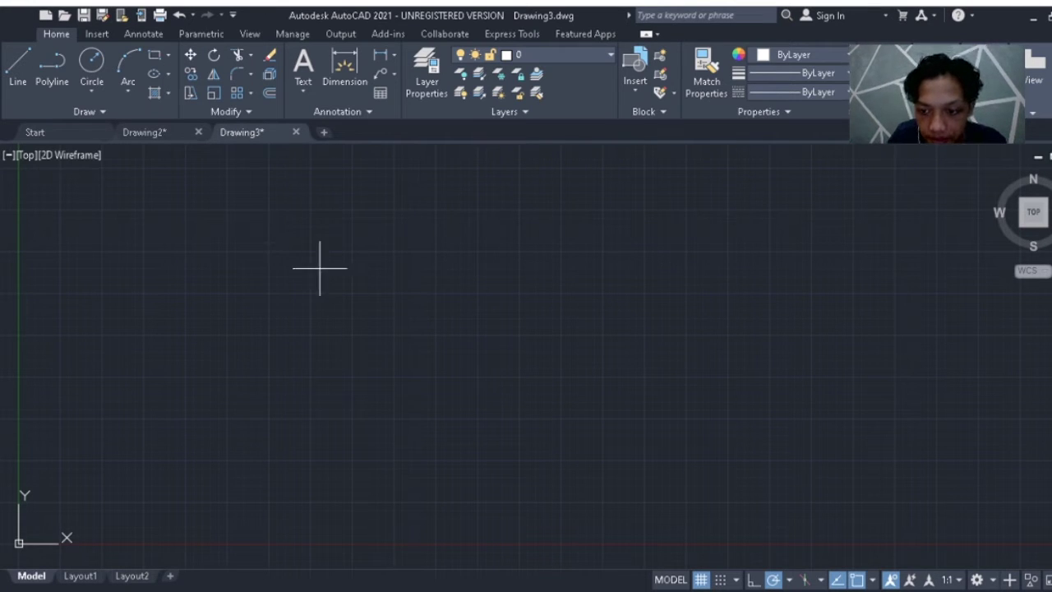
pyautogui.click(229, 208)
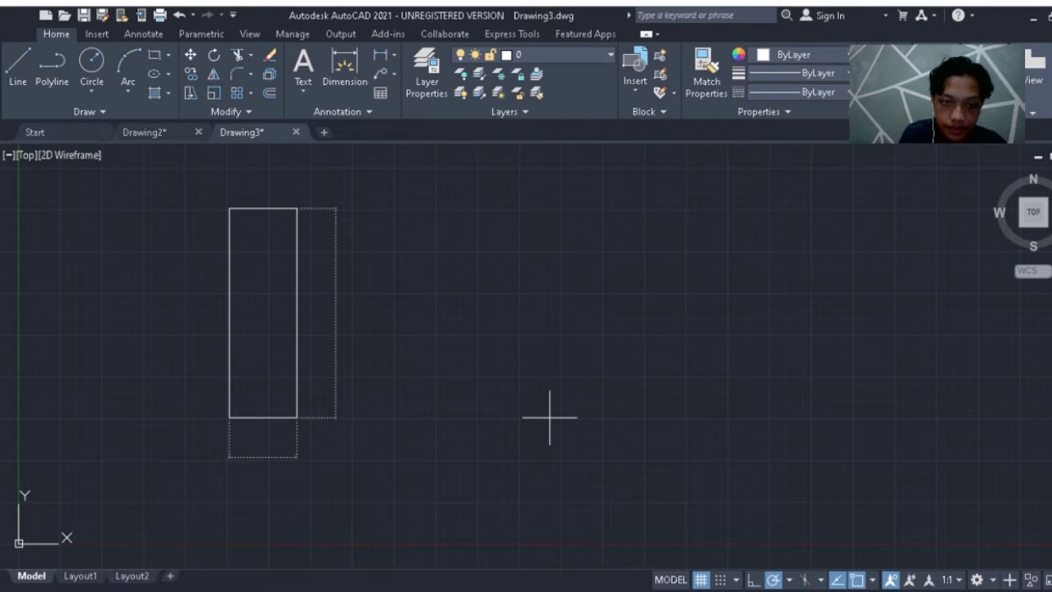
pyautogui.write('10')
pyautogui.press('Return')
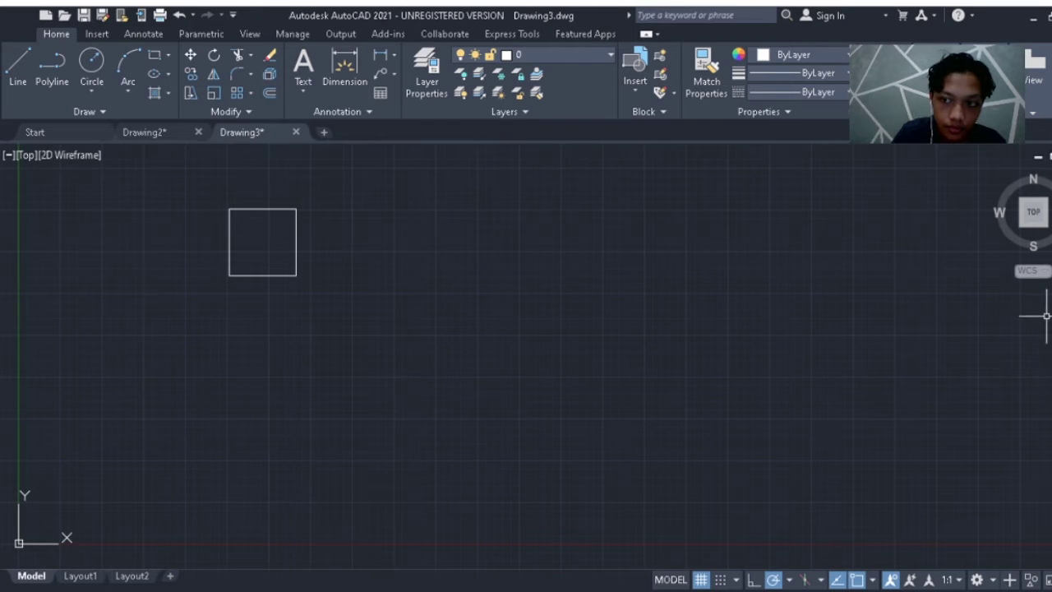
pyautogui.moveTo(323, 230)
pyautogui.mouseDown(button='middle')
pyautogui.moveTo(446, 282)
pyautogui.moveTo(482, 262)
pyautogui.moveTo(474, 229)
pyautogui.mouseUp(button='middle')
pyautogui.scroll(6, 446, 282)
pyautogui.scroll(-2, 481, 263)
pyautogui.scroll(2, 534, 282)
pyautogui.scroll(-2, 534, 282)
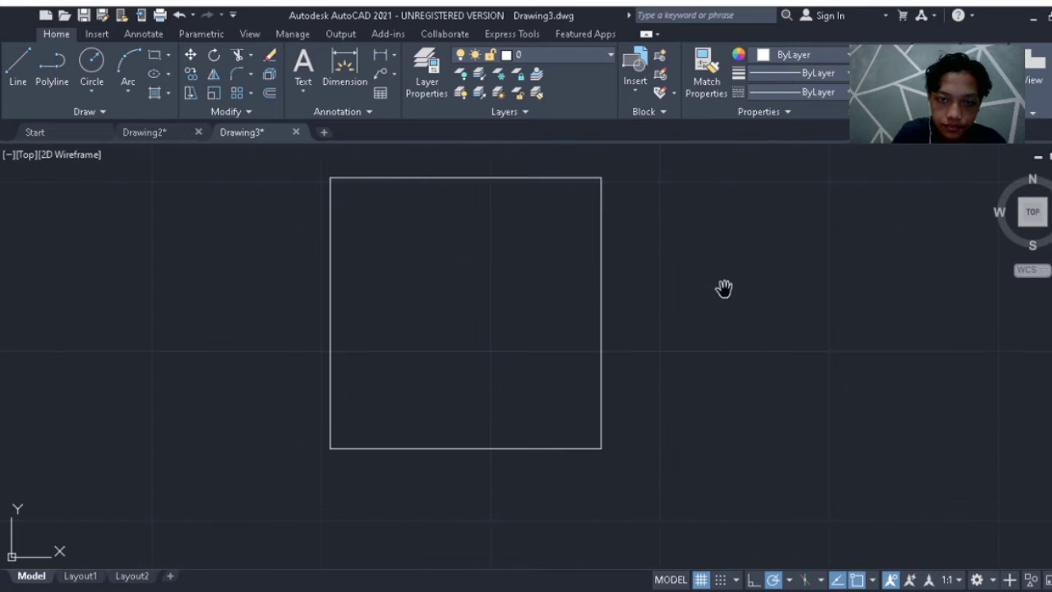
pyautogui.click(29, 63)
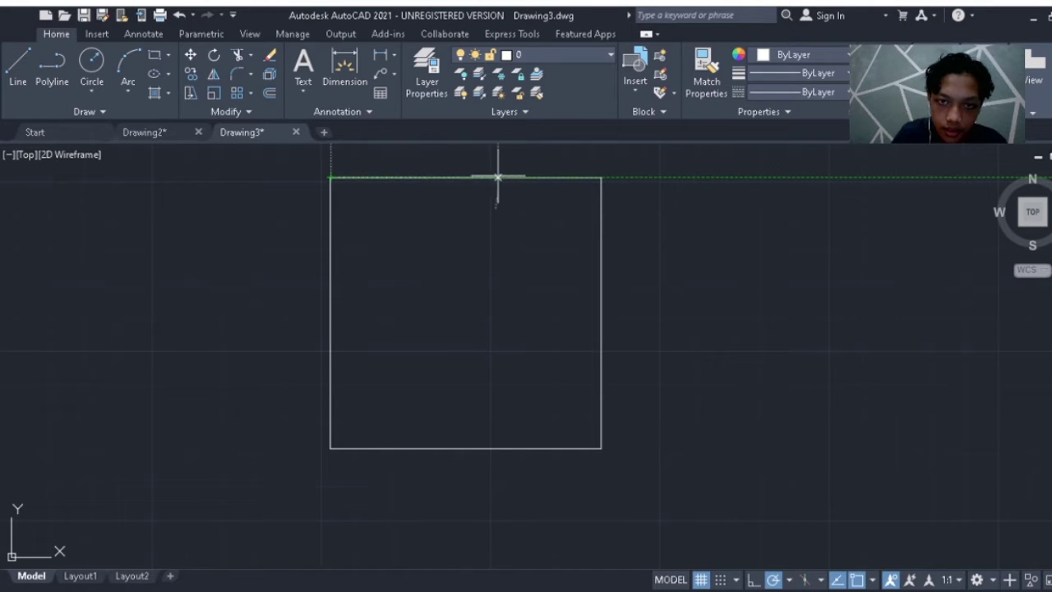
pyautogui.click(601, 177)
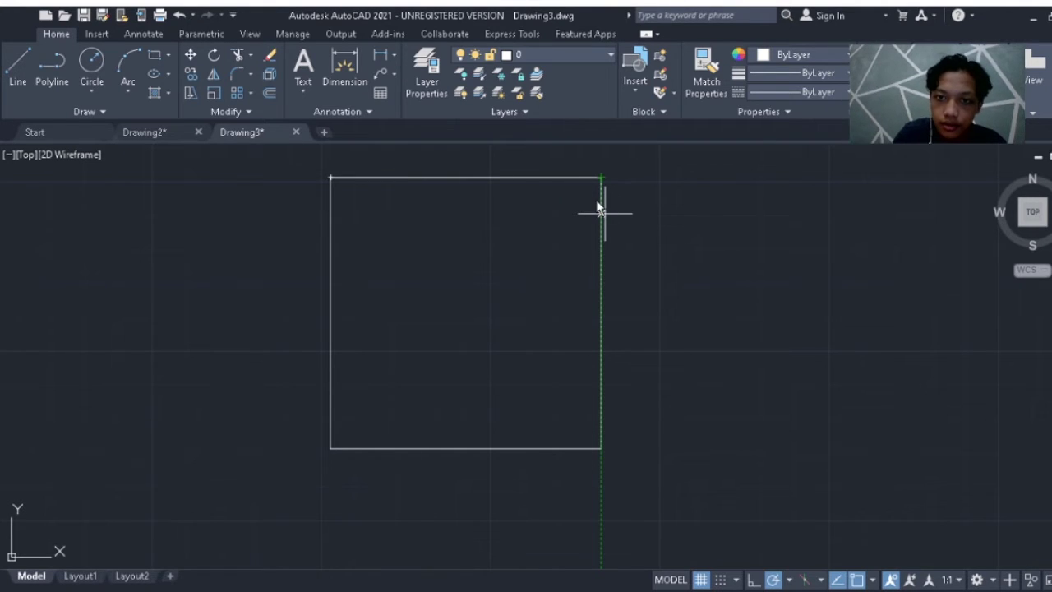
pyautogui.click(601, 178)
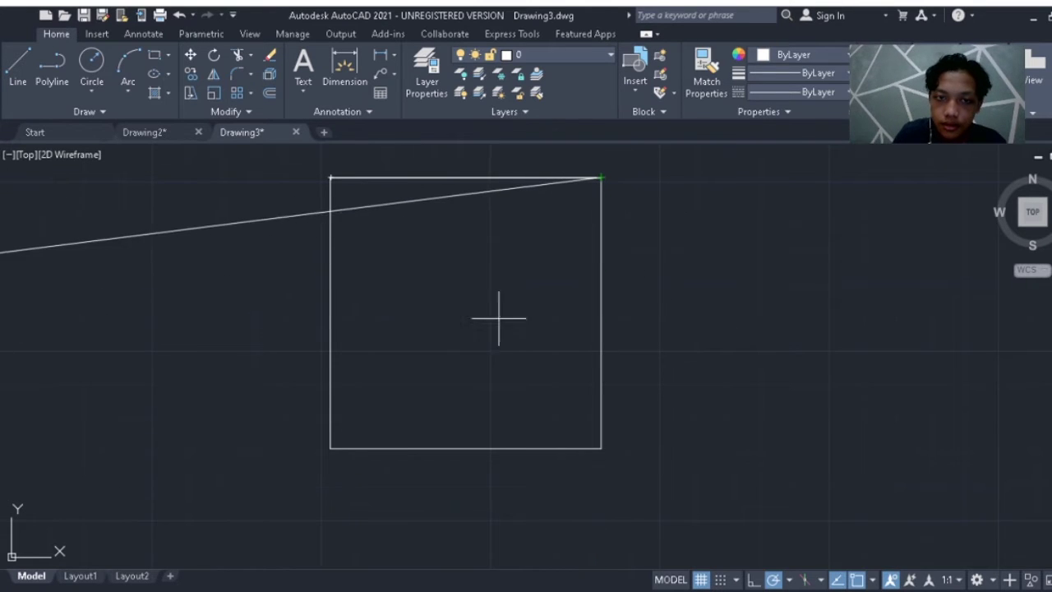
pyautogui.press('Escape')
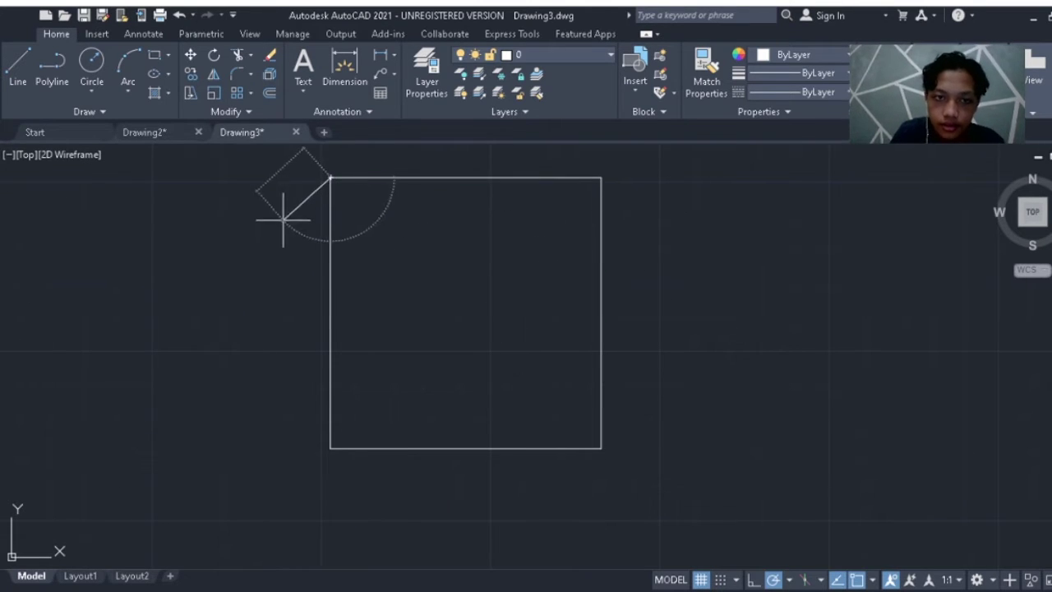
# Draw a polyline from the square's upper-left corner along the top edge, with a small square notch high on the right edge
pyautogui.click(336, 177)
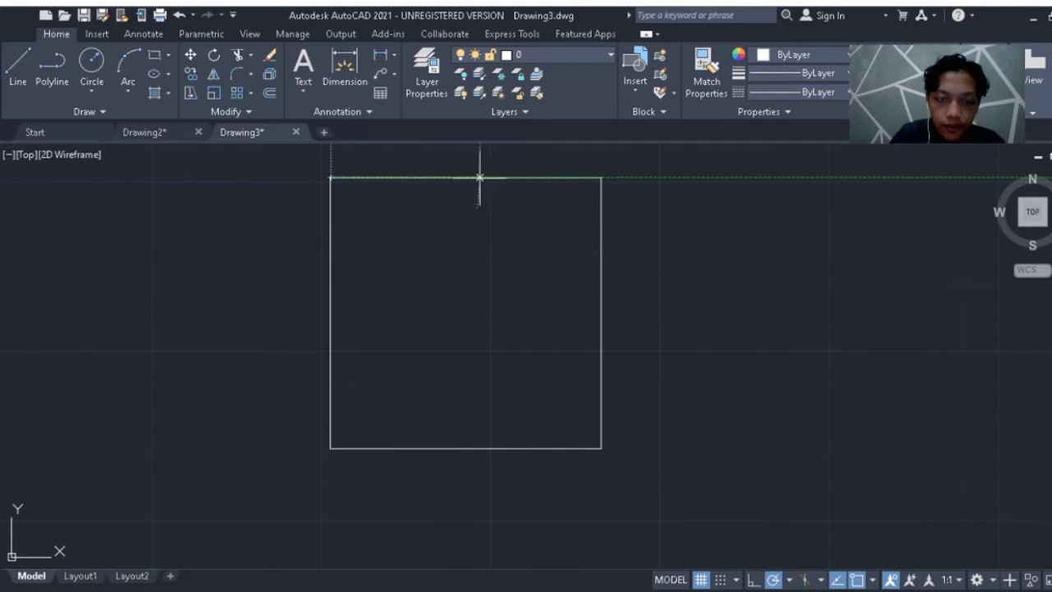
pyautogui.click(601, 178)
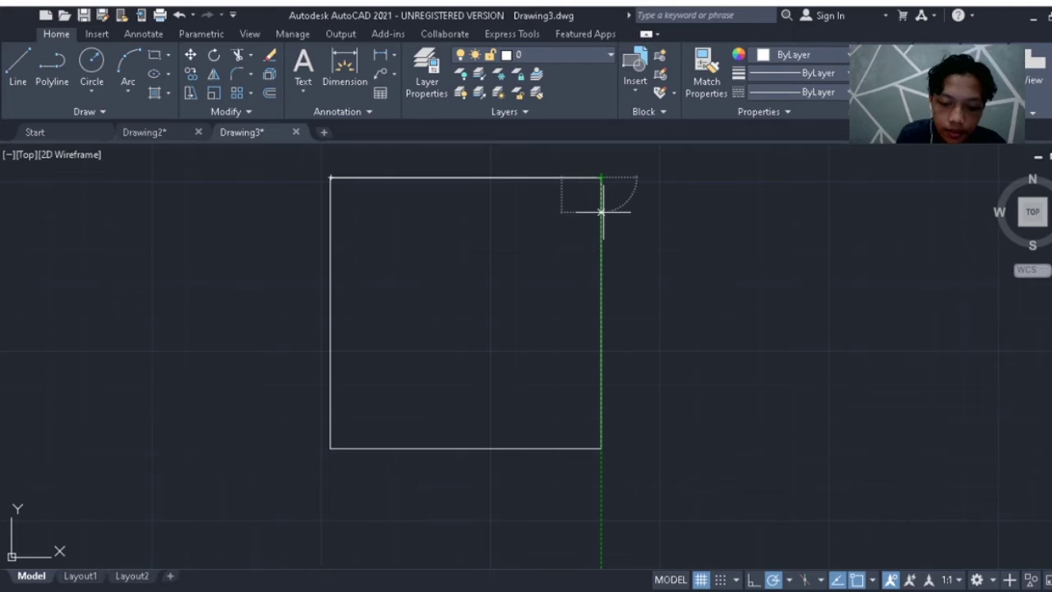
pyautogui.click(600, 212)
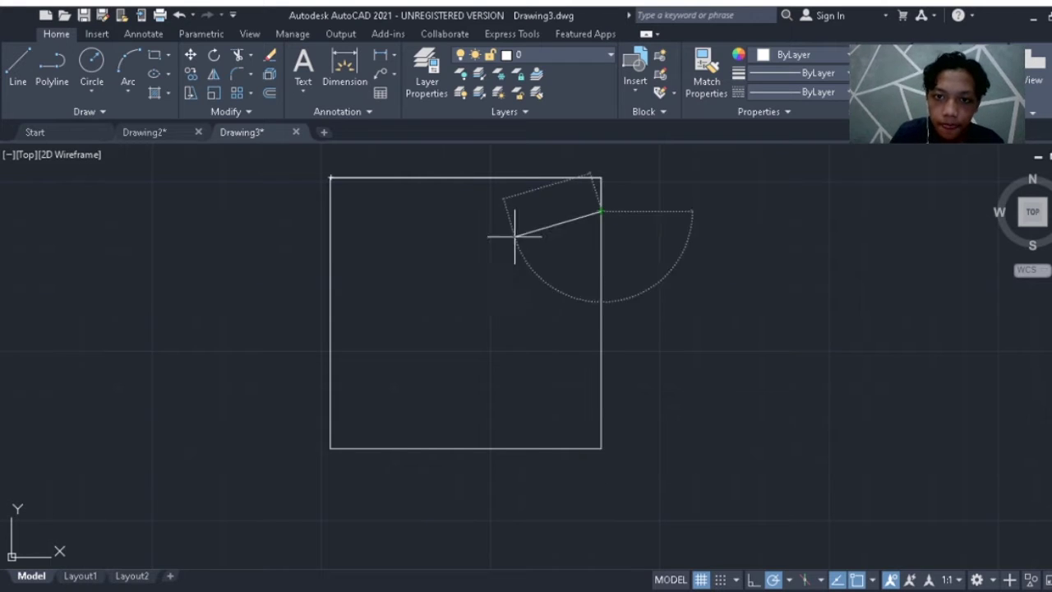
pyautogui.click(573, 210)
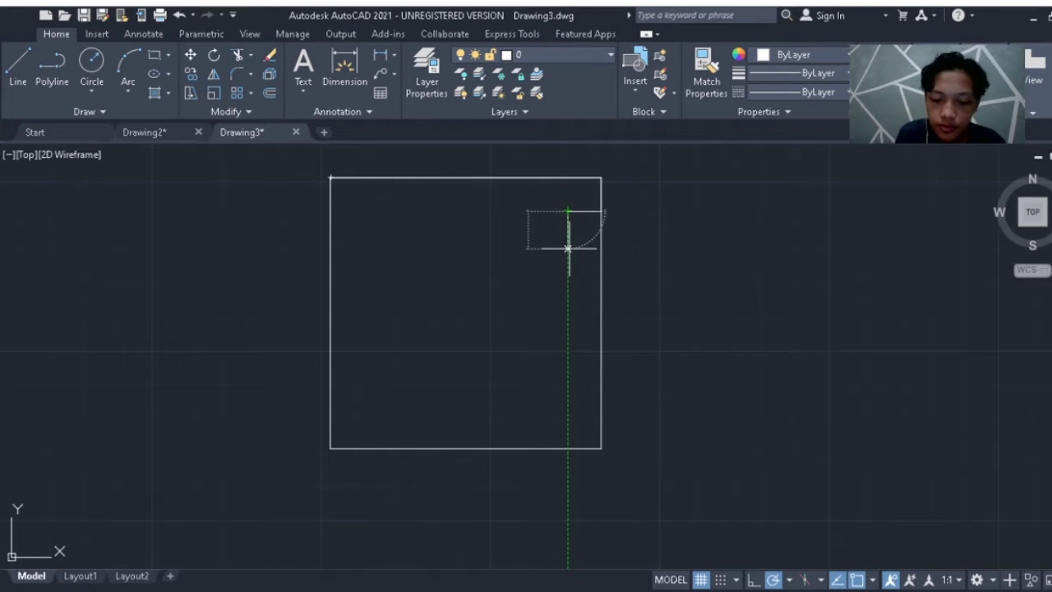
pyautogui.click(567, 244)
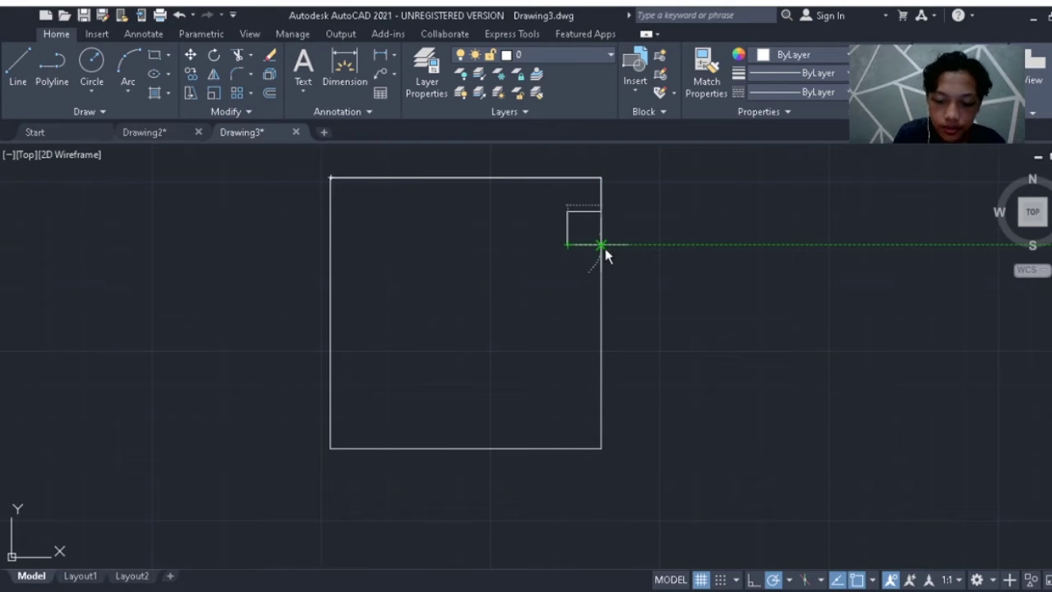
pyautogui.click(600, 244)
pyautogui.press('Return')
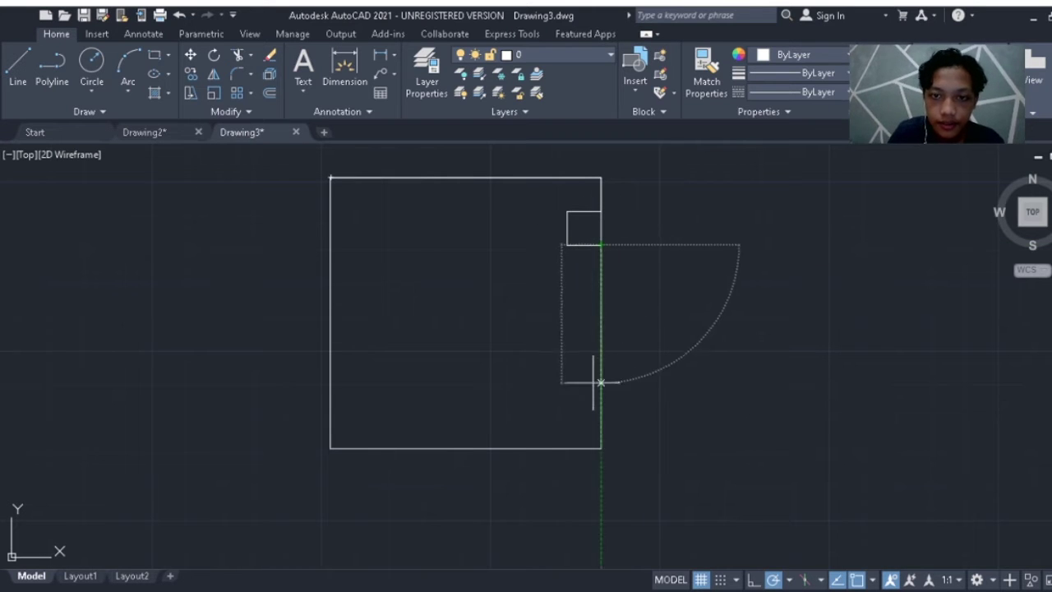
# Complete the polyline outline with a matching notch low on the left edge, and clear the original square's edges across both notch openings
pyautogui.click(601, 448)
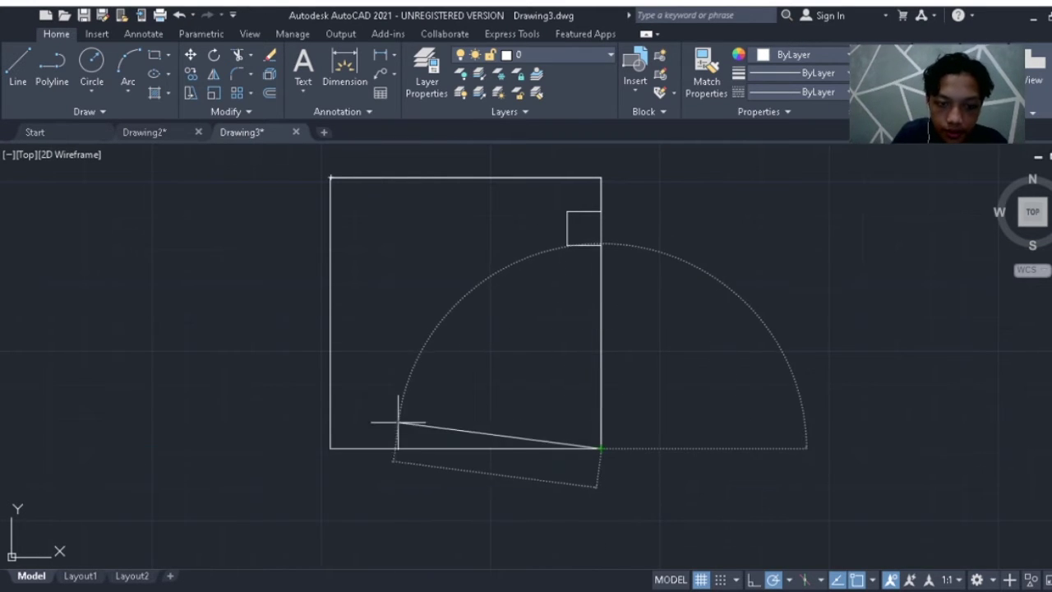
pyautogui.click(330, 448)
pyautogui.press('Return')
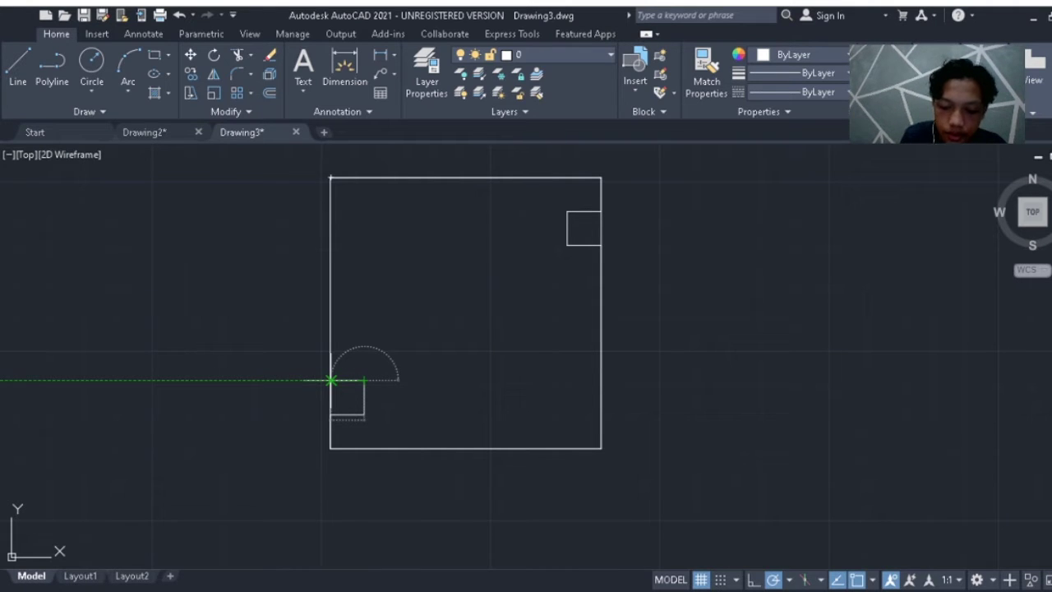
pyautogui.click(331, 380)
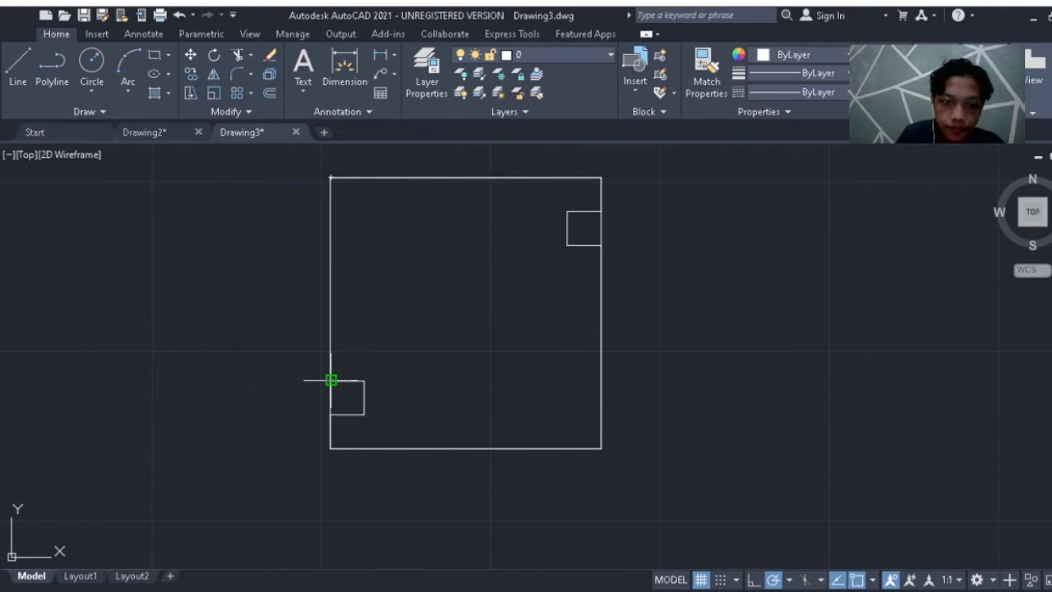
pyautogui.click(330, 176)
pyautogui.press('Escape')
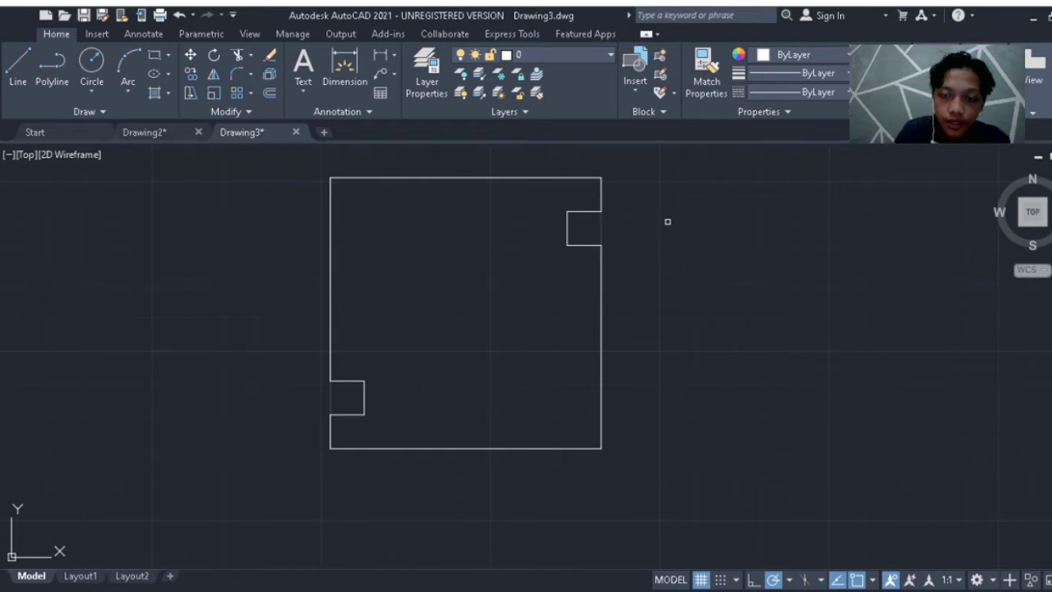
pyautogui.press('Escape')
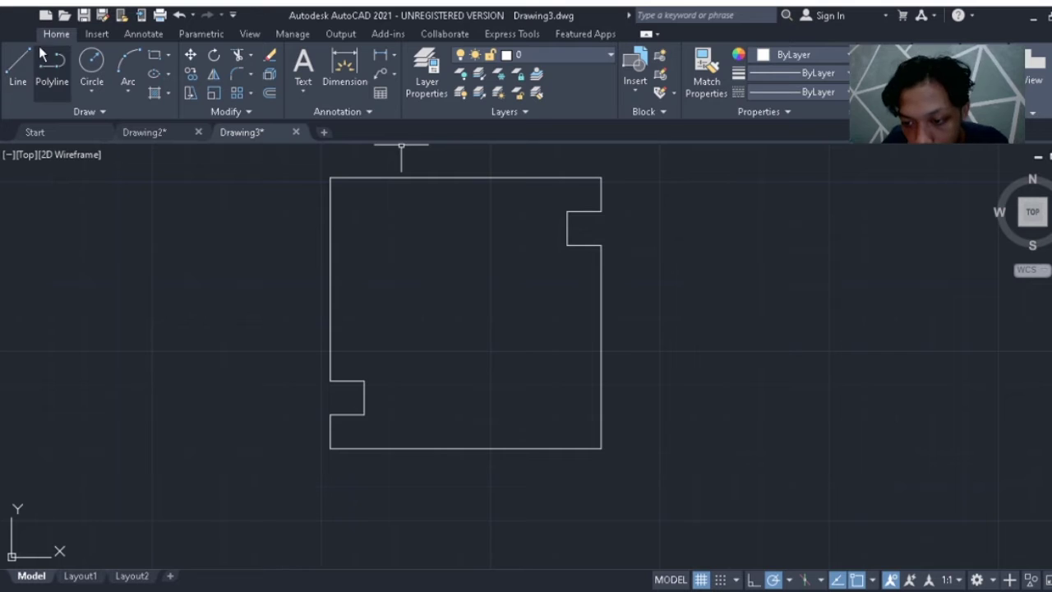
# Draw a guide polyline from the upper-left corner to the top edge's midpoint and down to the plate's centre
pyautogui.click(59, 64)
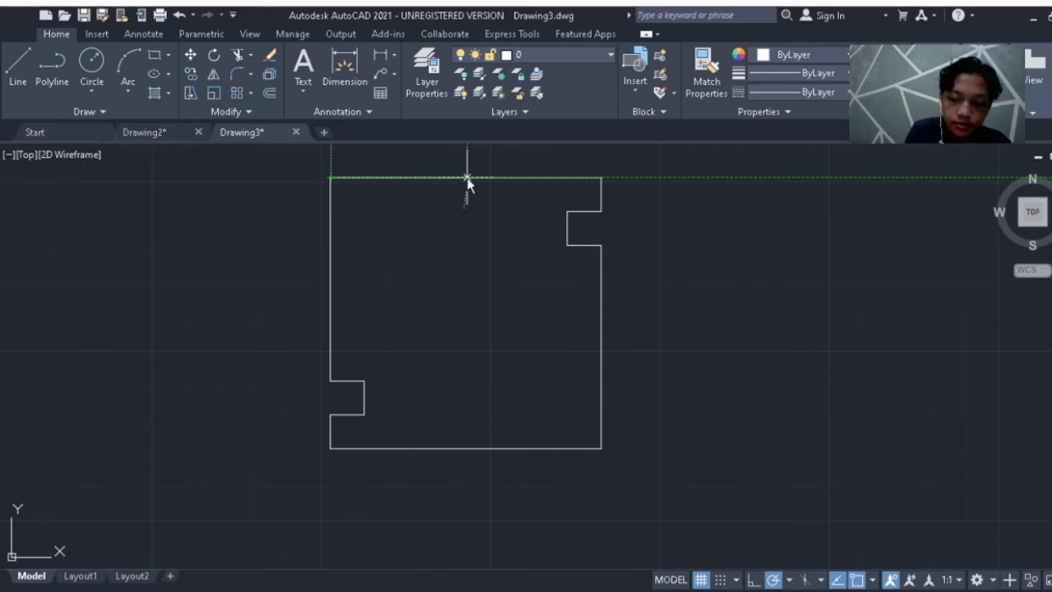
pyautogui.click(466, 177)
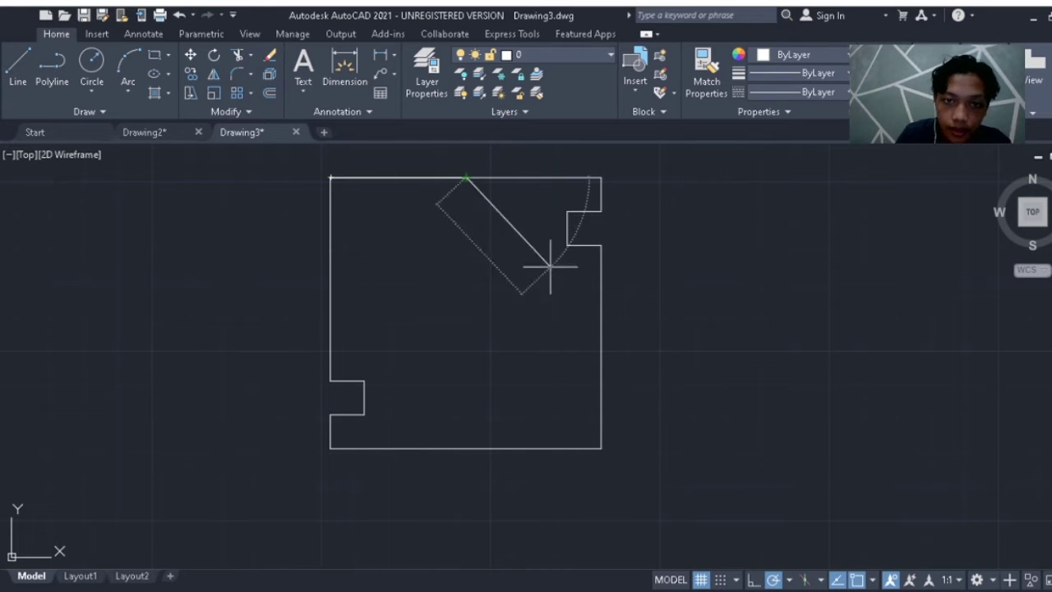
pyautogui.click(460, 327)
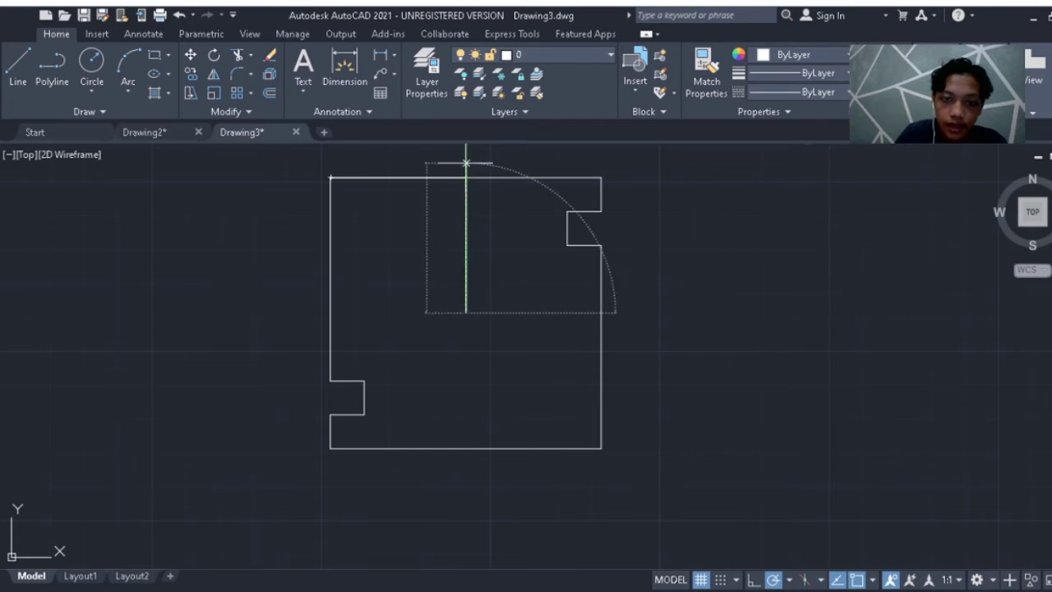
pyautogui.press('Escape')
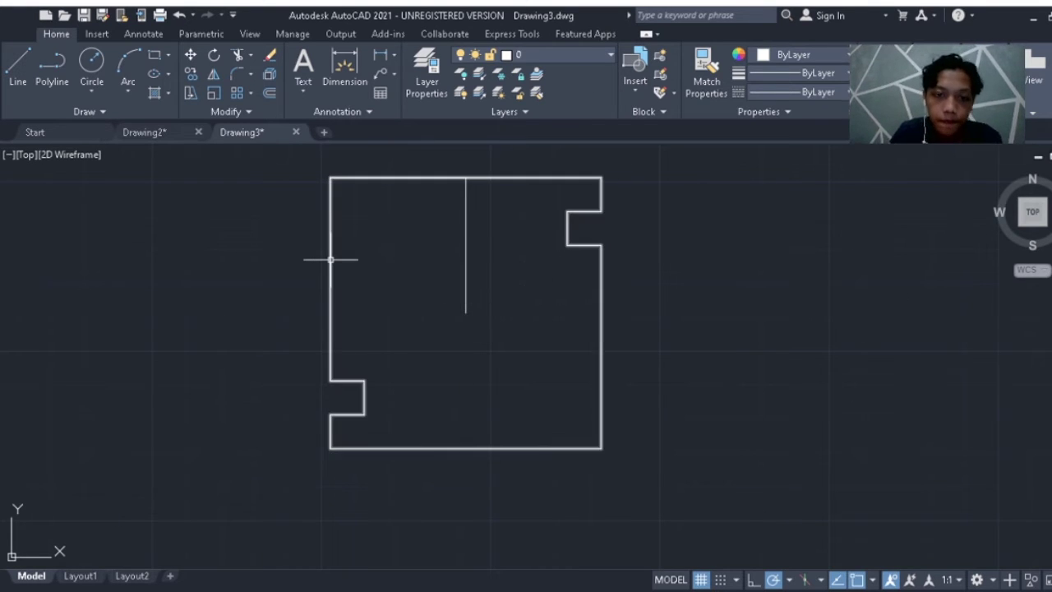
# Draw short L-shaped guide polylines from the plate's upper-left and lower-right corners, each running along the edge and turning inward
pyautogui.click(44, 71)
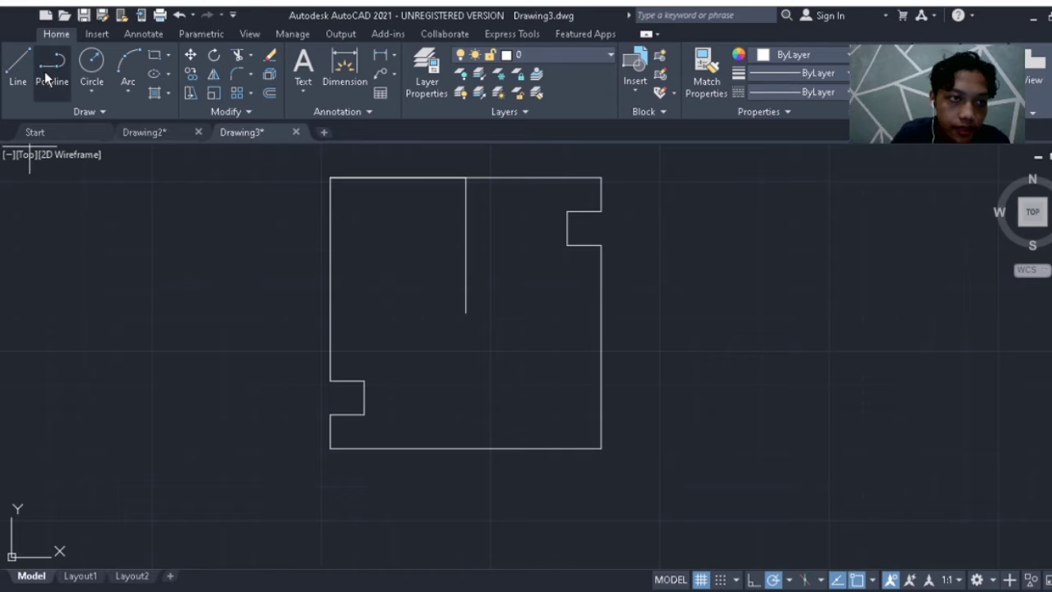
pyautogui.click(331, 178)
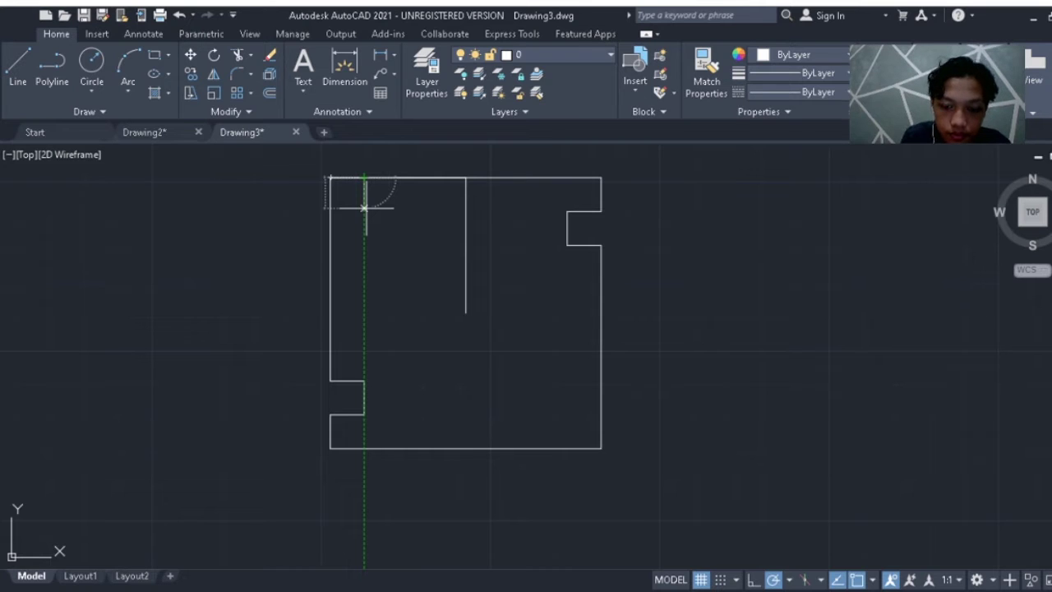
pyautogui.click(364, 209)
pyautogui.press('Escape')
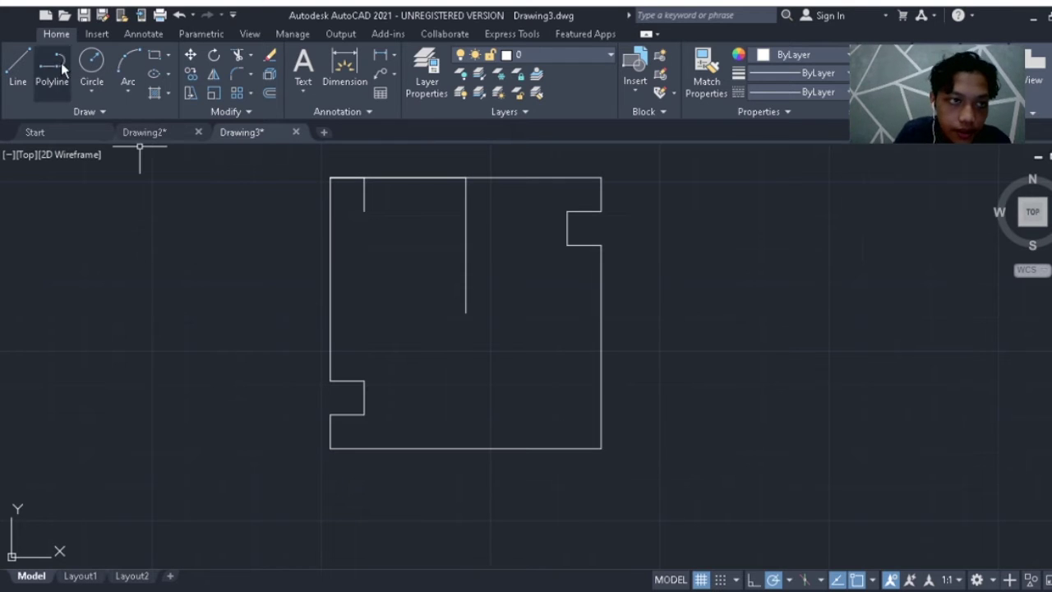
pyautogui.click(601, 447)
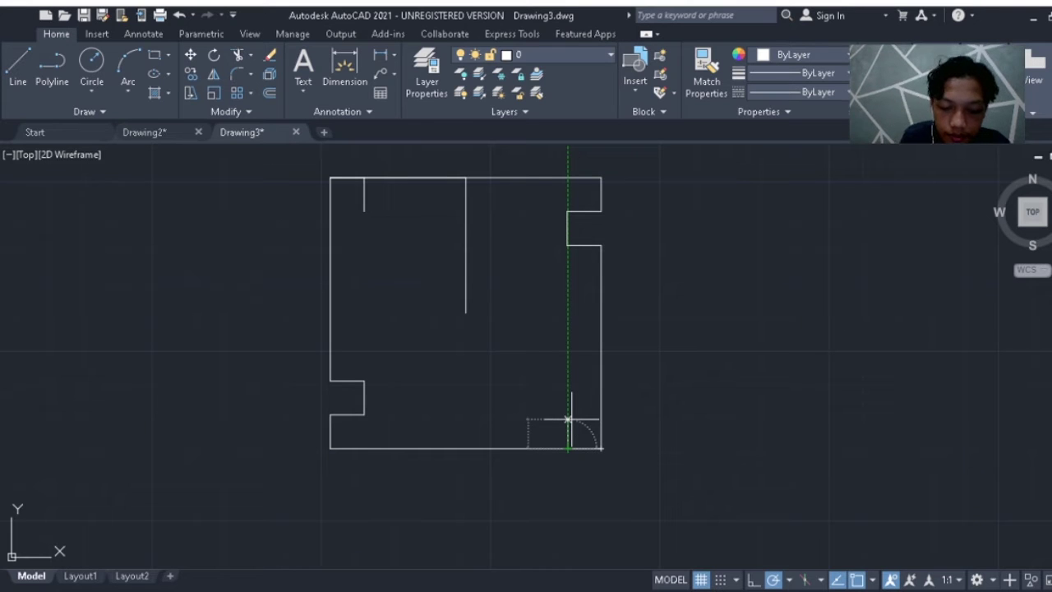
pyautogui.click(567, 414)
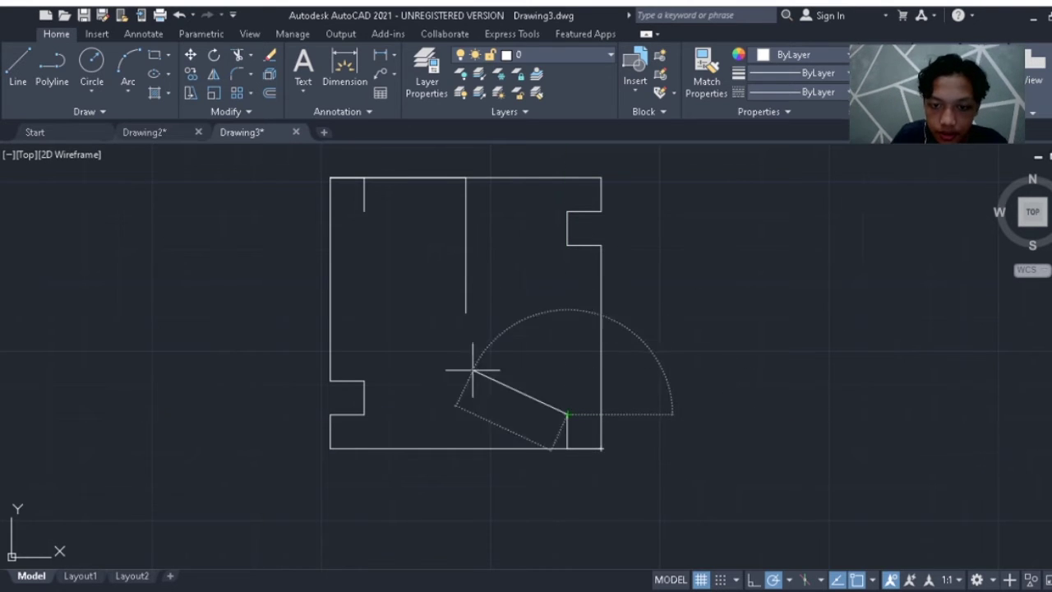
pyautogui.press('Escape')
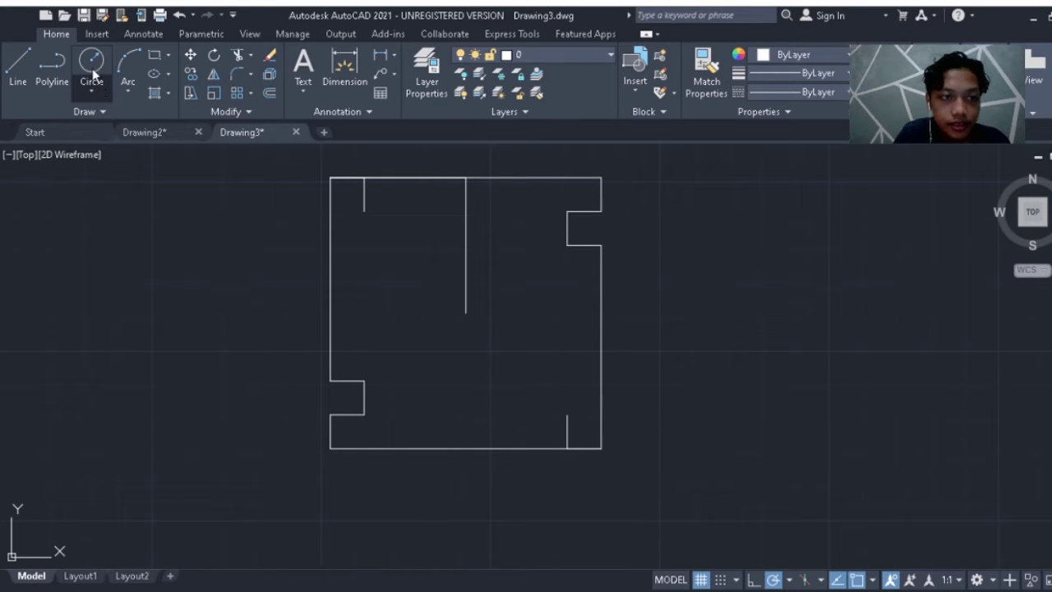
# Draw a circle with radius 20 centred on the lower end of the central guide line
pyautogui.click(77, 93)
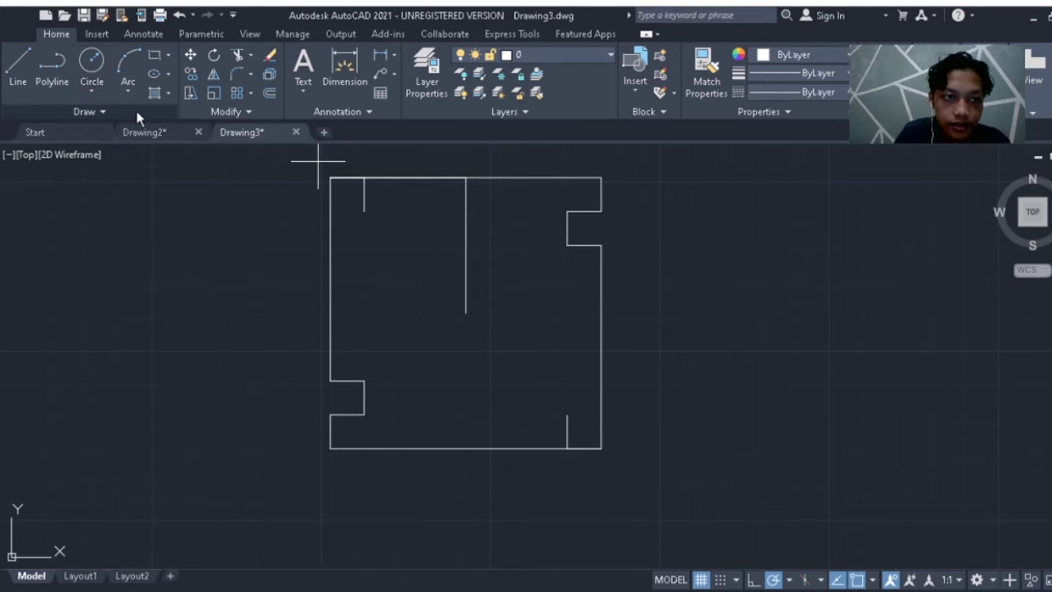
pyautogui.click(466, 313)
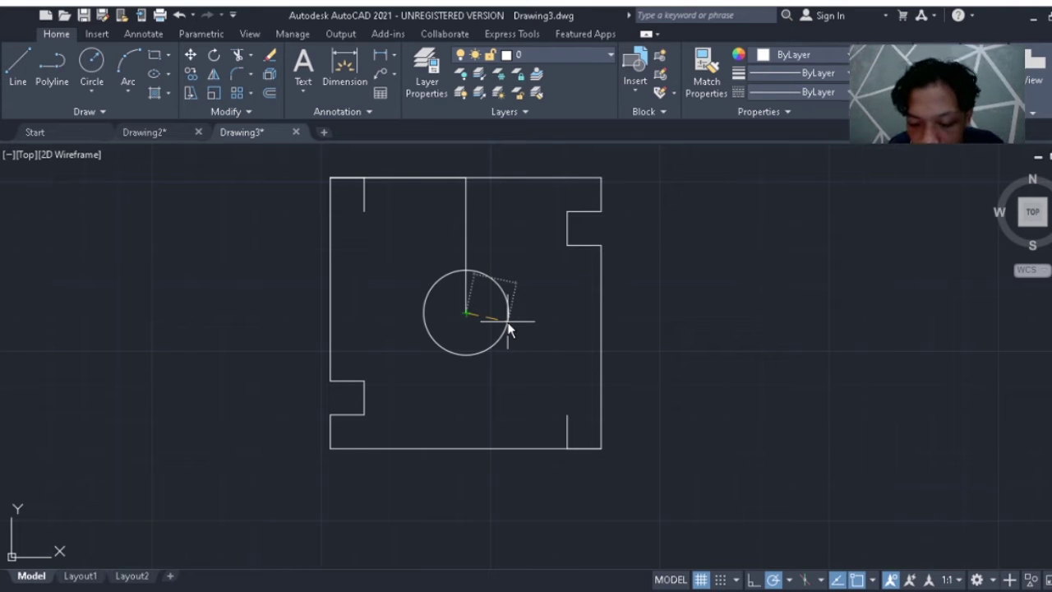
pyautogui.write('20')
pyautogui.press('Return')
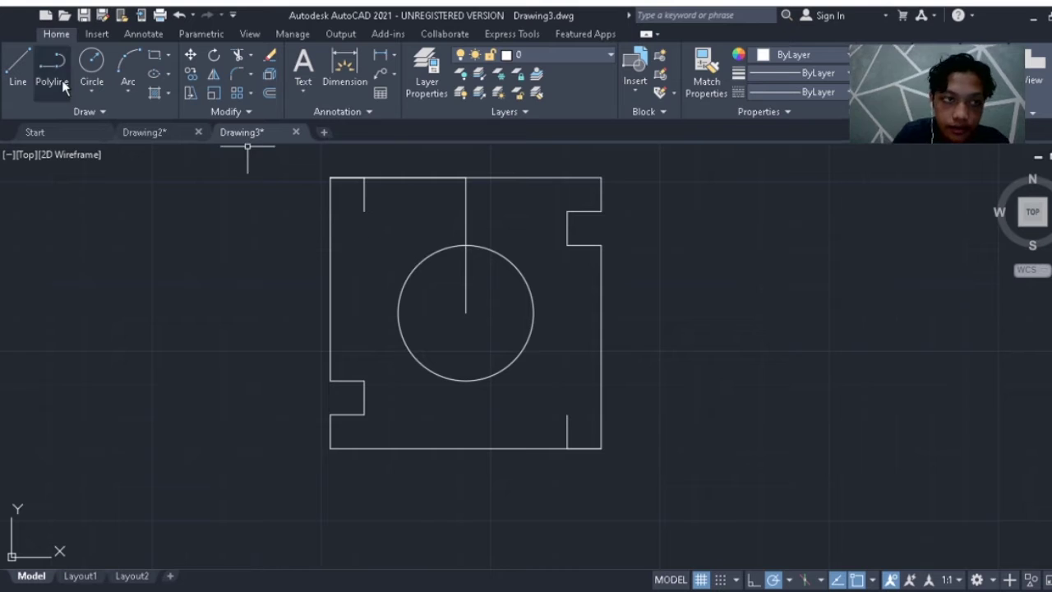
# Draw two small equal circles, one centred on the inner end of each corner guide line
pyautogui.click(364, 209)
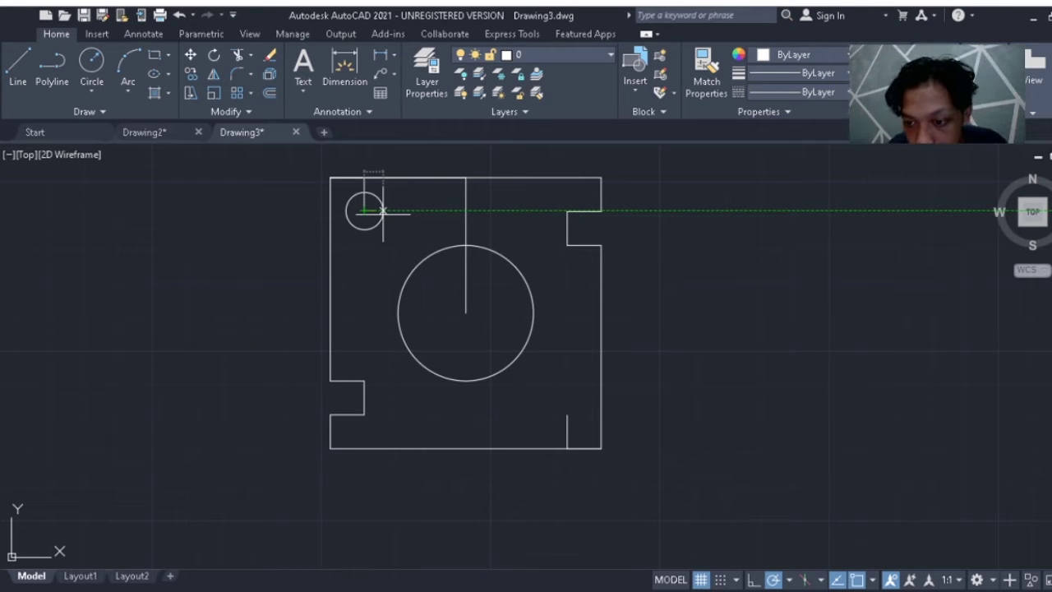
pyautogui.click(382, 212)
pyautogui.click(567, 417)
pyautogui.press('Escape')
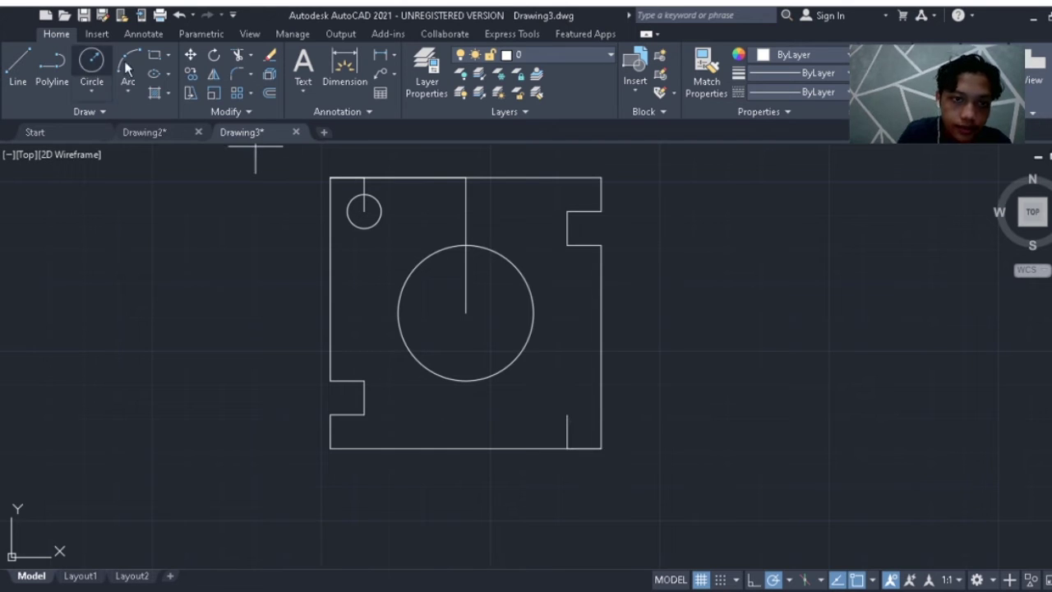
pyautogui.click(567, 415)
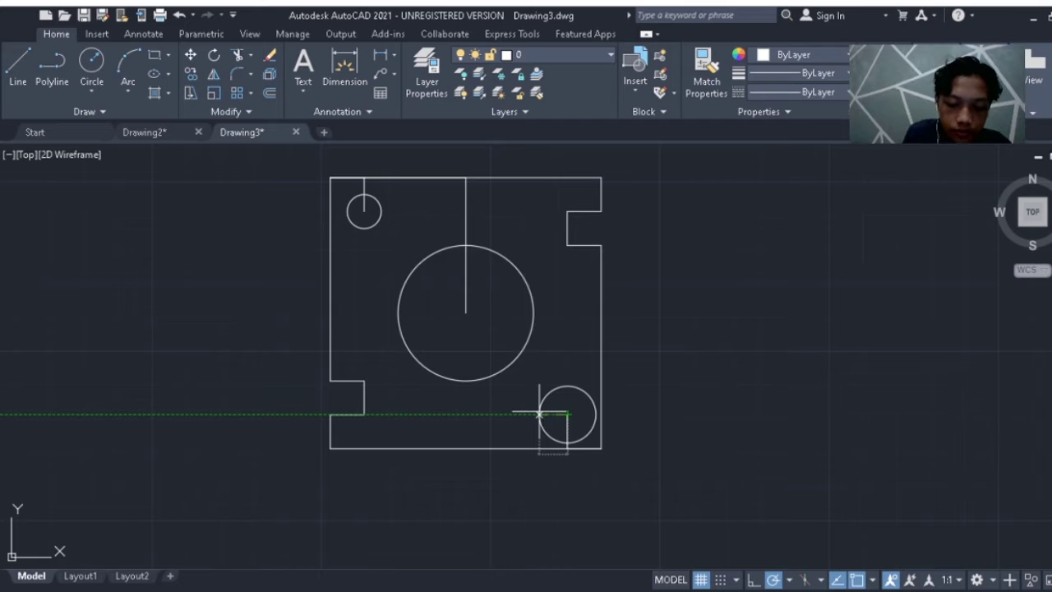
pyautogui.click(549, 415)
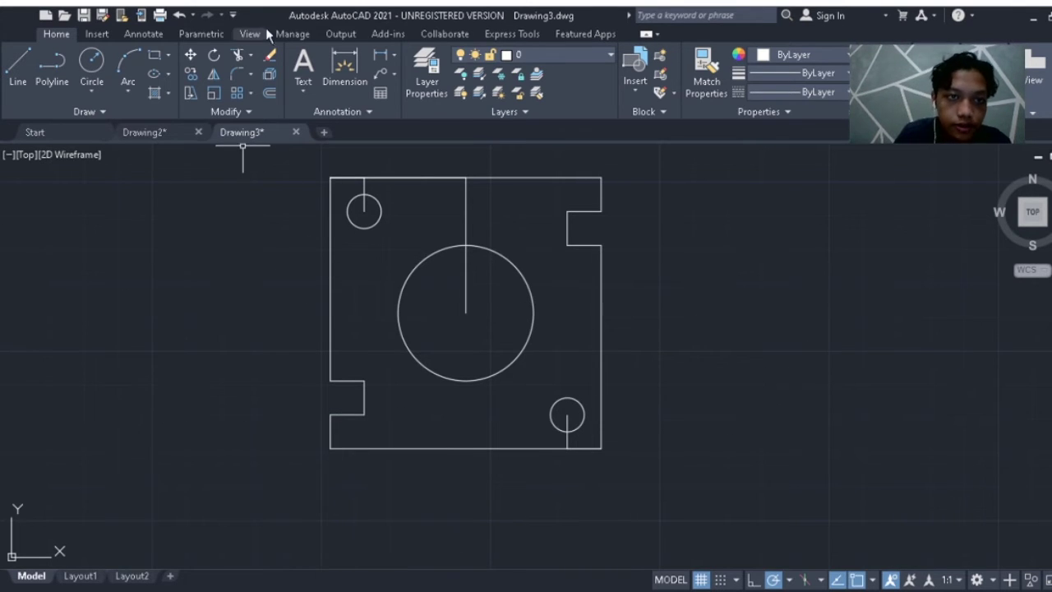
# Erase the central guide polyline and both corner guide polylines, leaving the plate outline and its three circles
pyautogui.click(270, 55)
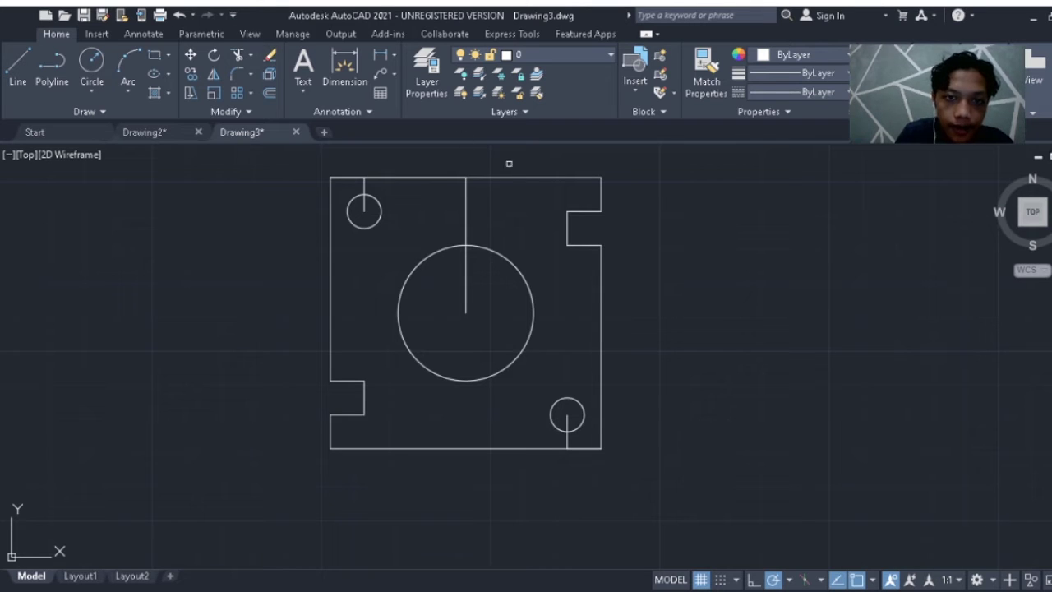
pyautogui.click(467, 243)
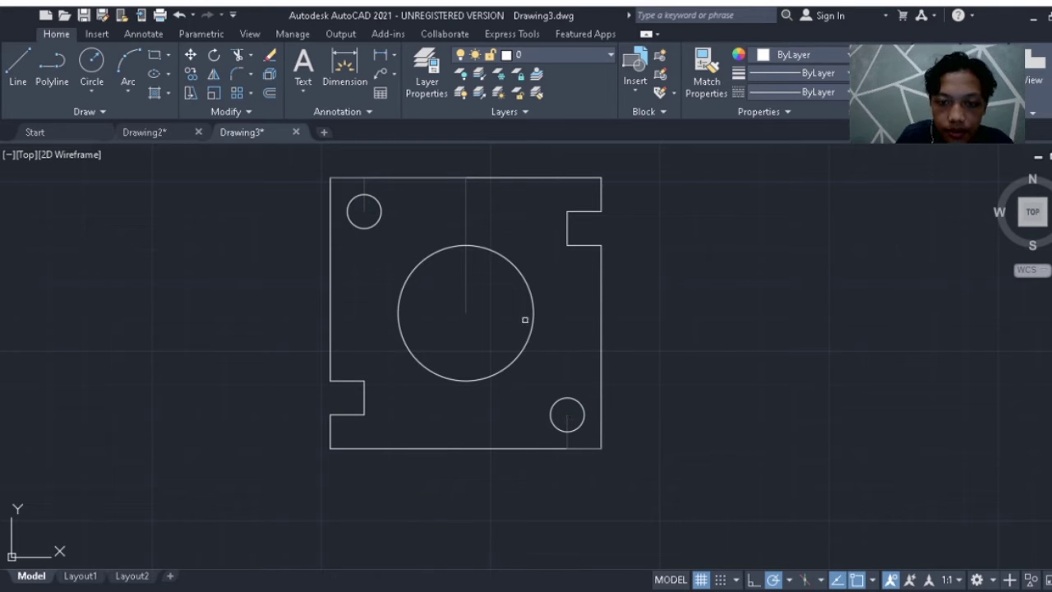
pyautogui.press('Return')
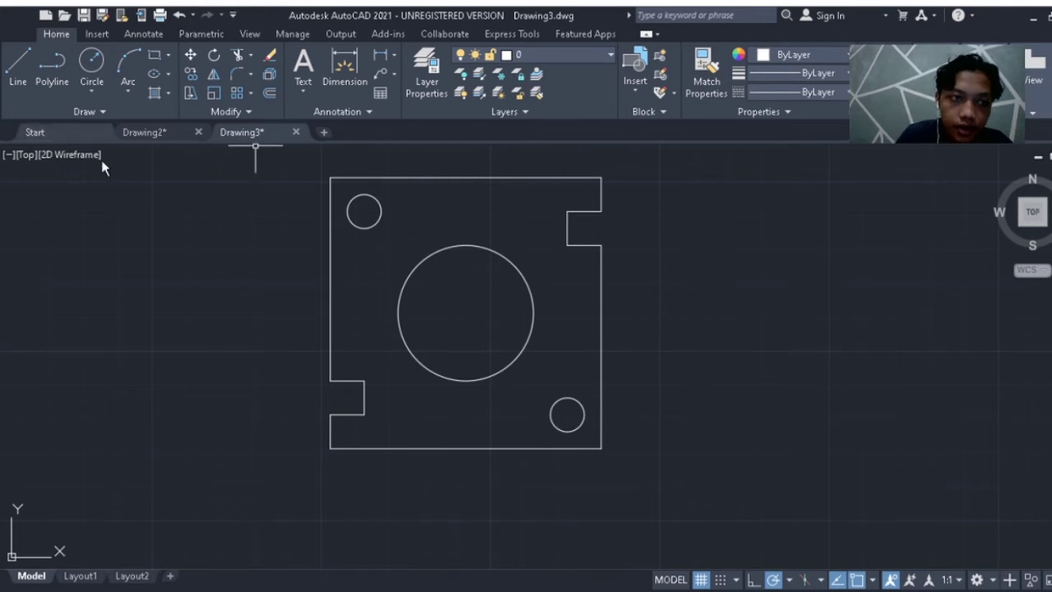
pyautogui.click(1045, 355)
pyautogui.scroll(-3, 1004, 348)
pyautogui.scroll(3, 801, 292)
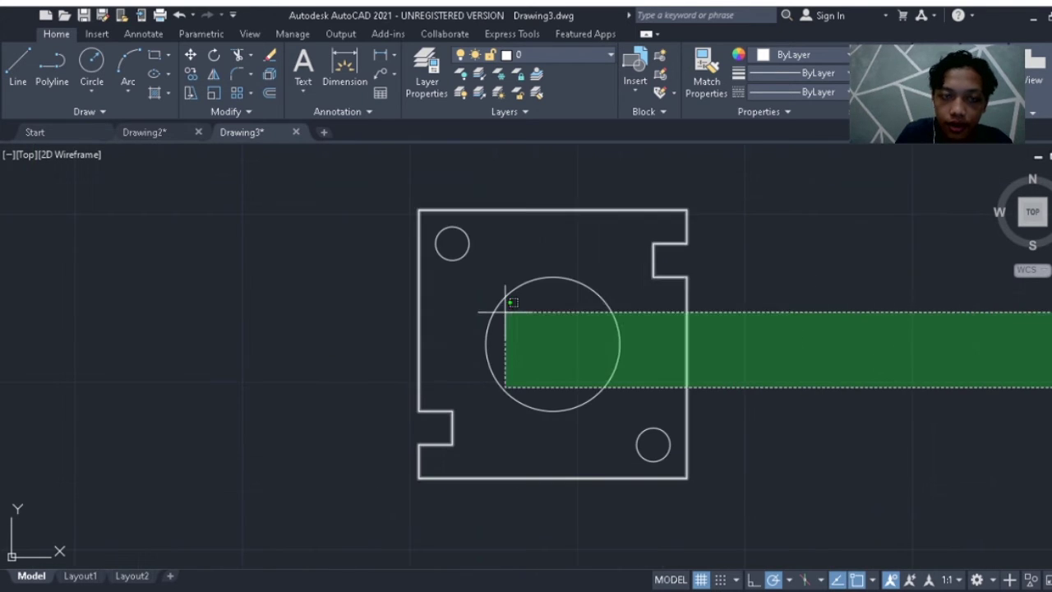
pyautogui.press('Escape')
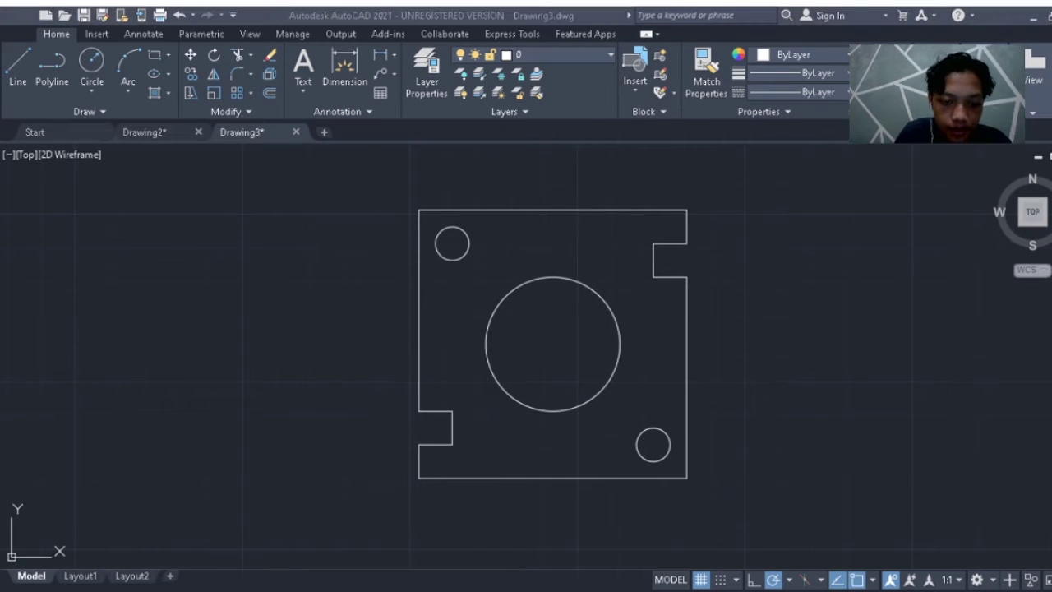
pyautogui.press('n')
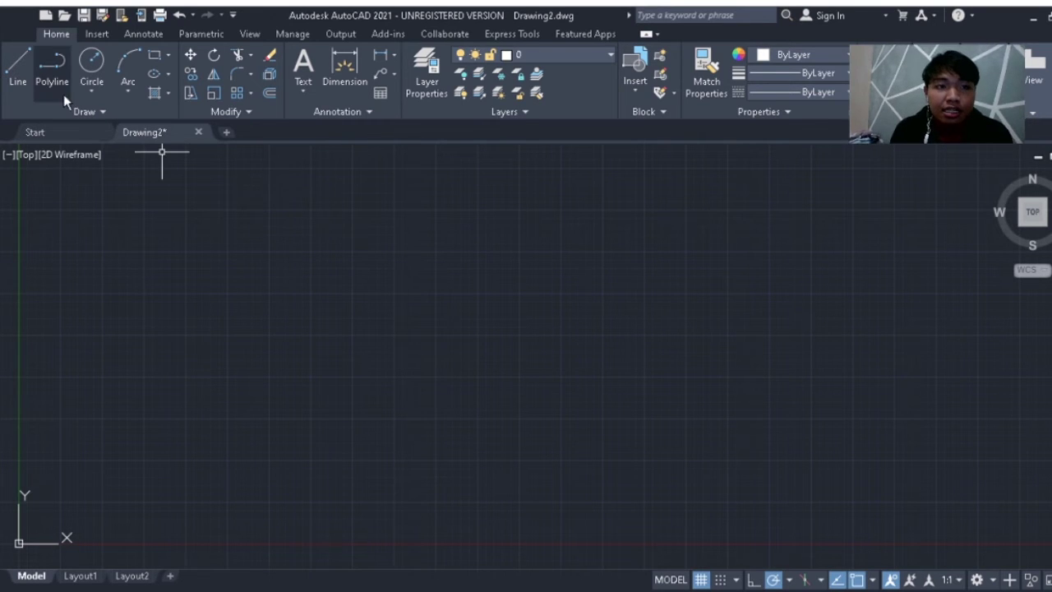
# Draw a square with connected lines, starting at its upper-left corner, running clockwise and closing at the start point
pyautogui.click(22, 72)
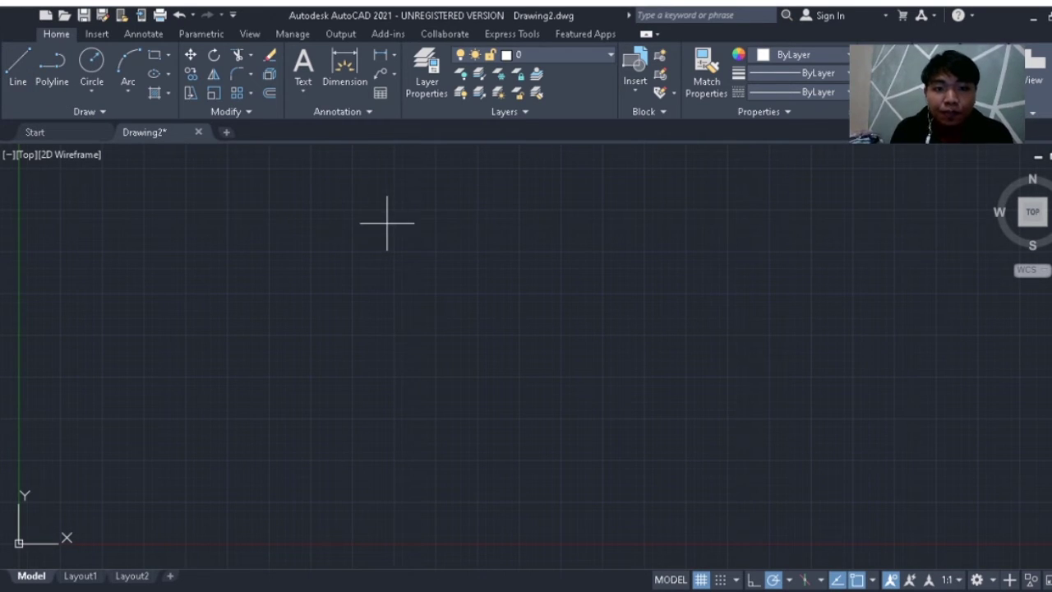
pyautogui.click(434, 252)
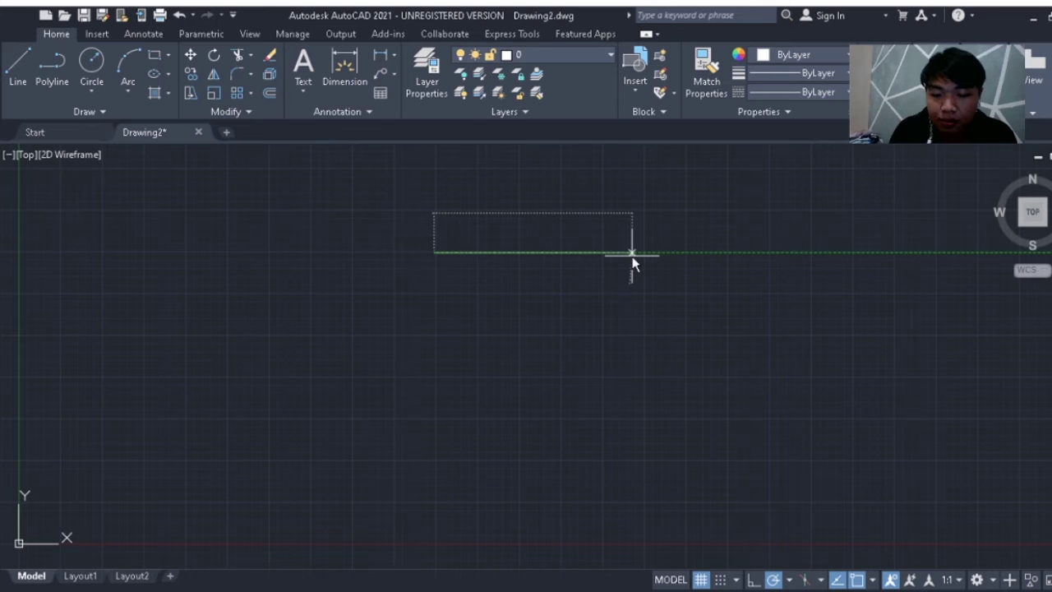
pyautogui.click(518, 252)
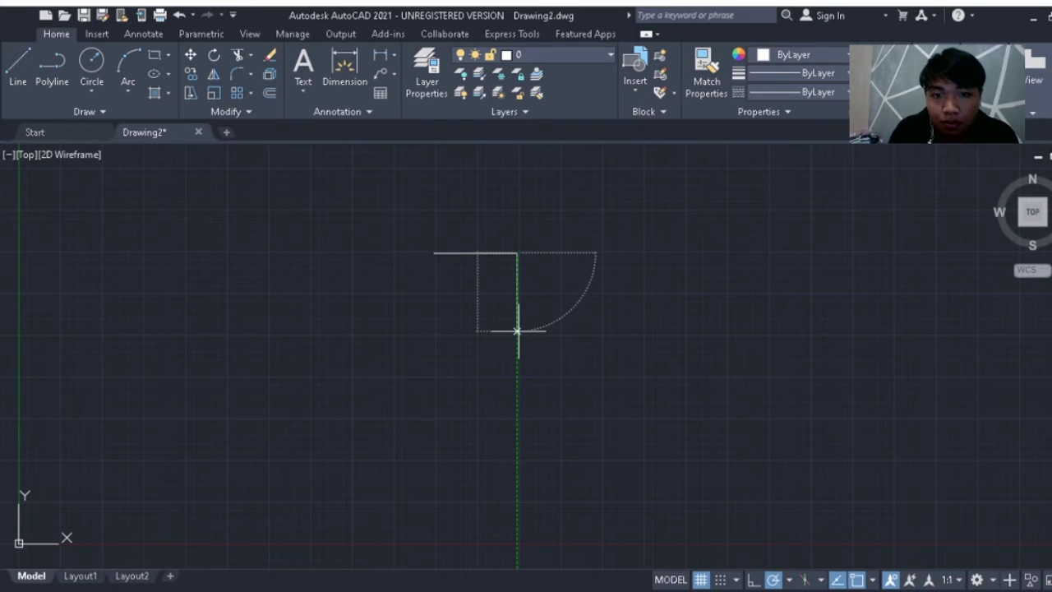
pyautogui.click(516, 333)
pyautogui.press('Return')
pyautogui.press('Return')
pyautogui.click(517, 335)
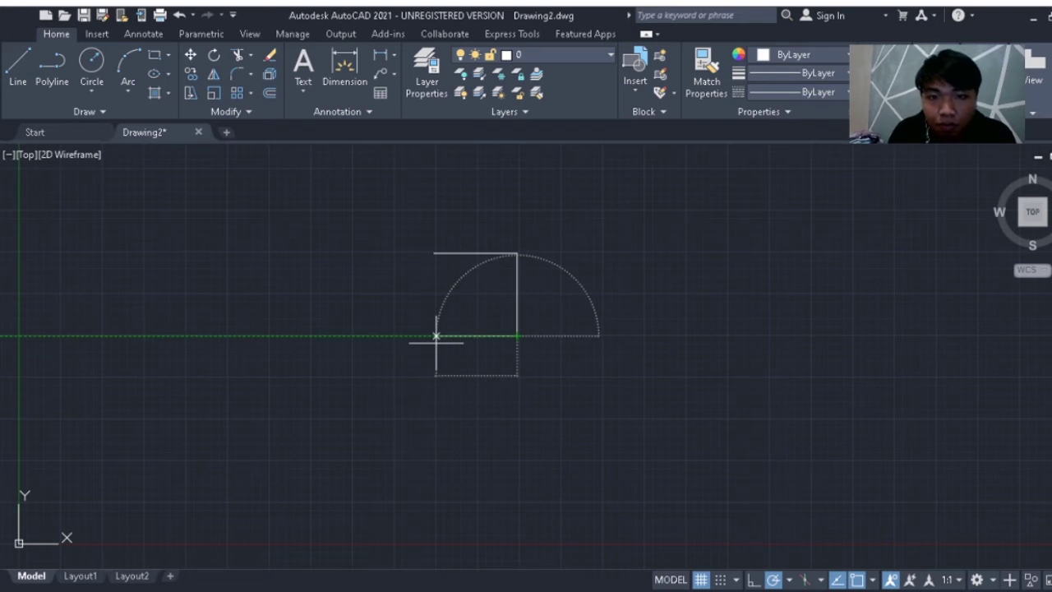
pyautogui.scroll(2, 446, 336)
pyautogui.scroll(2, 435, 343)
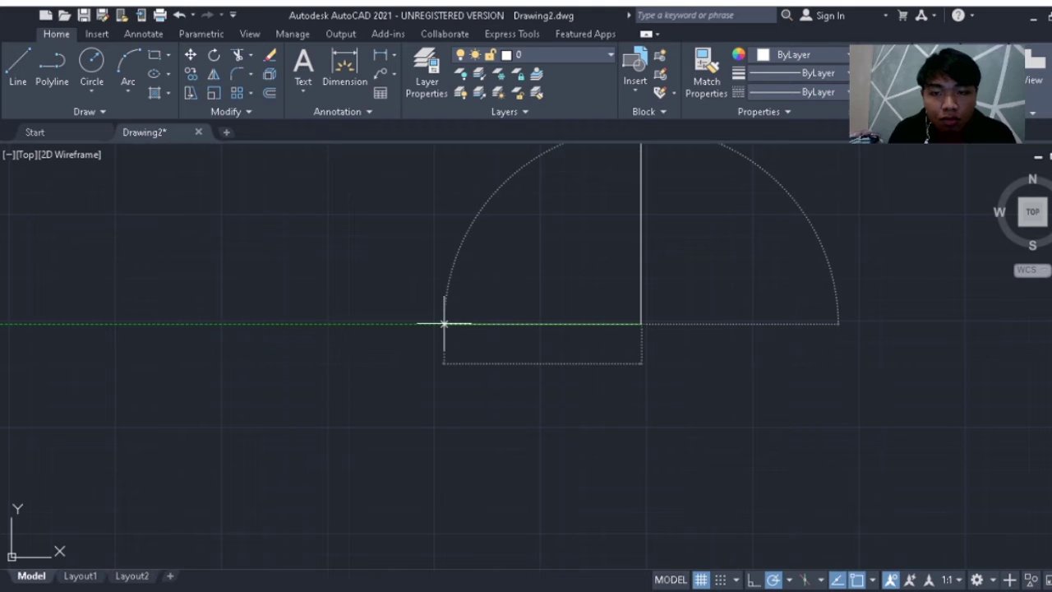
pyautogui.scroll(-2, 444, 323)
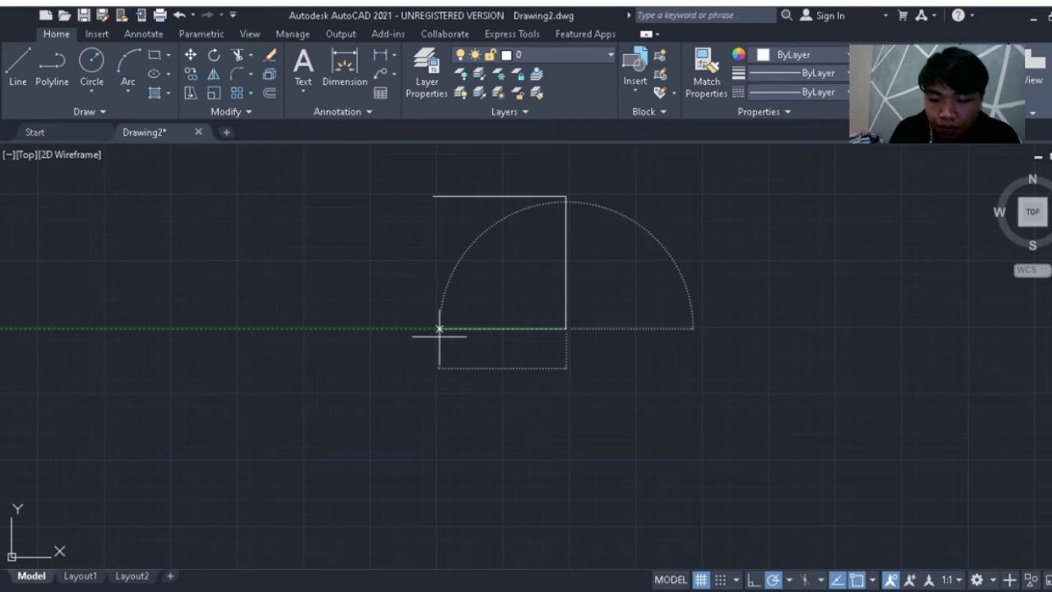
pyautogui.click(439, 335)
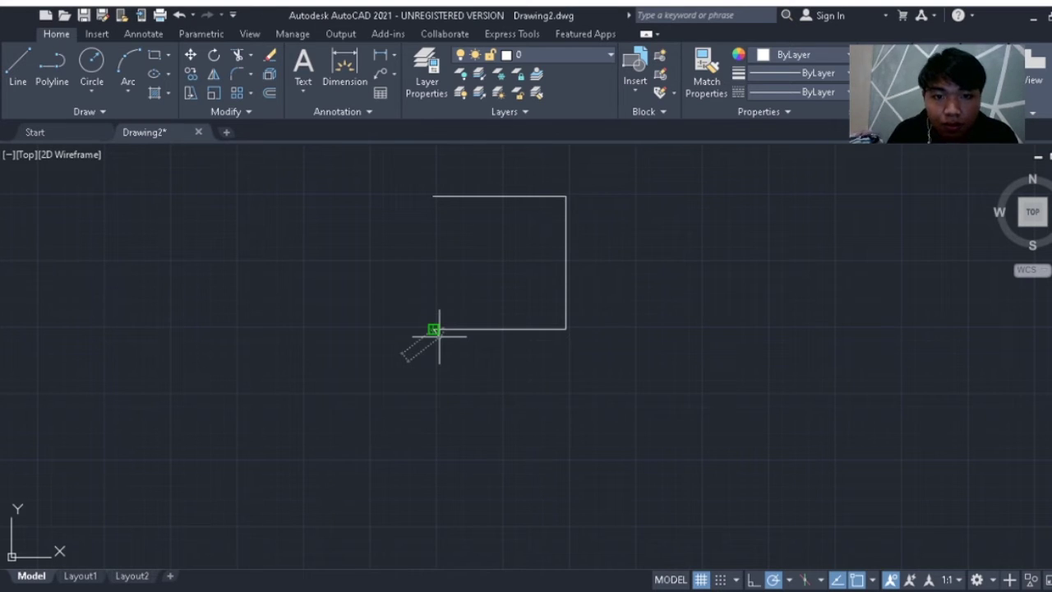
pyautogui.click(433, 196)
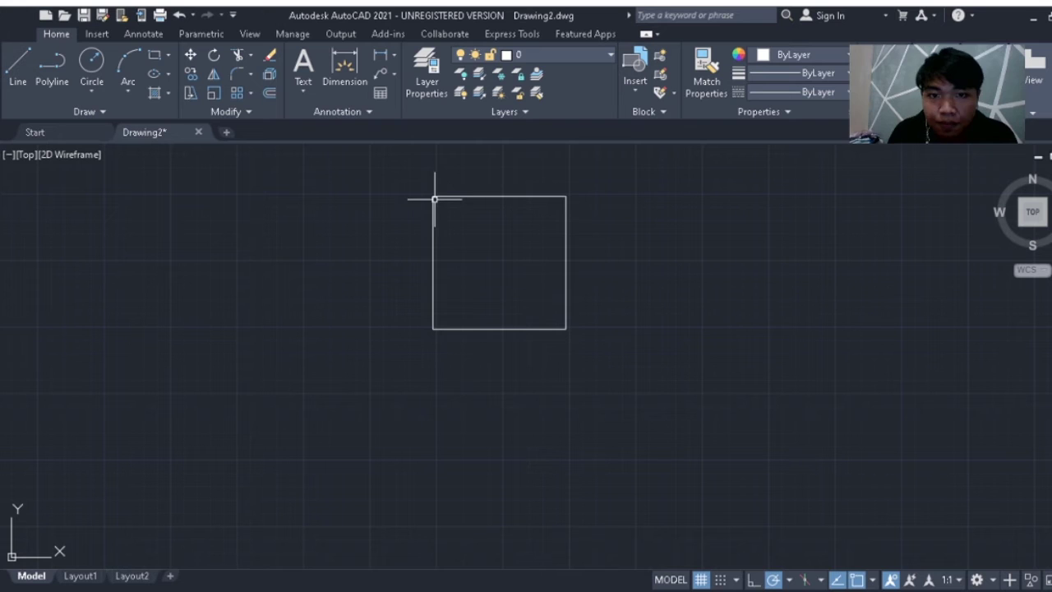
# Draw a guide polyline from the square's upper-left corner to the top edge's midpoint and down to the square's centre
pyautogui.scroll(2, 436, 289)
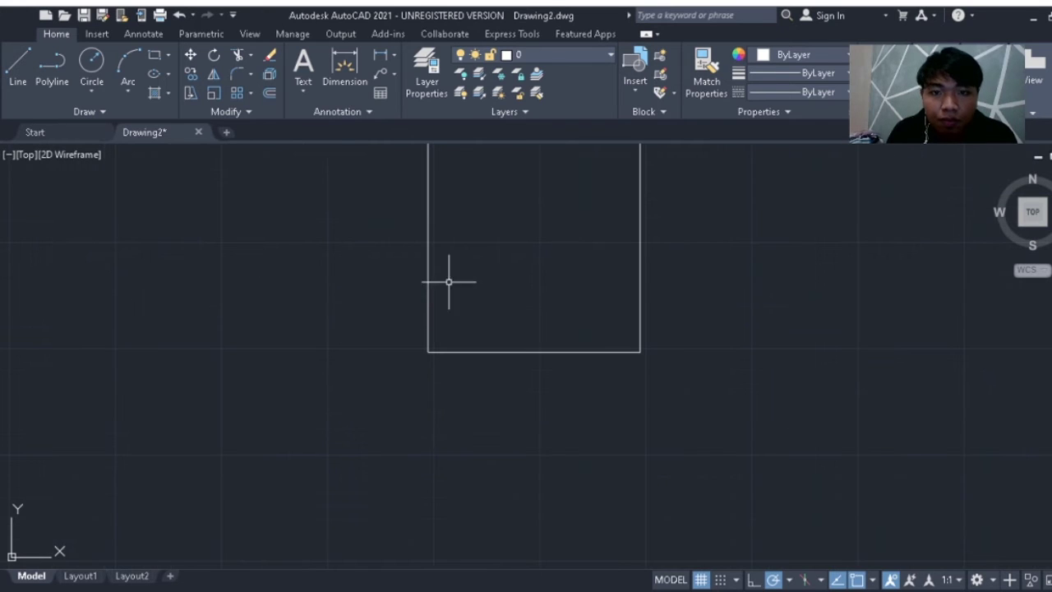
pyautogui.scroll(2, 809, 415)
pyautogui.scroll(-3, 809, 415)
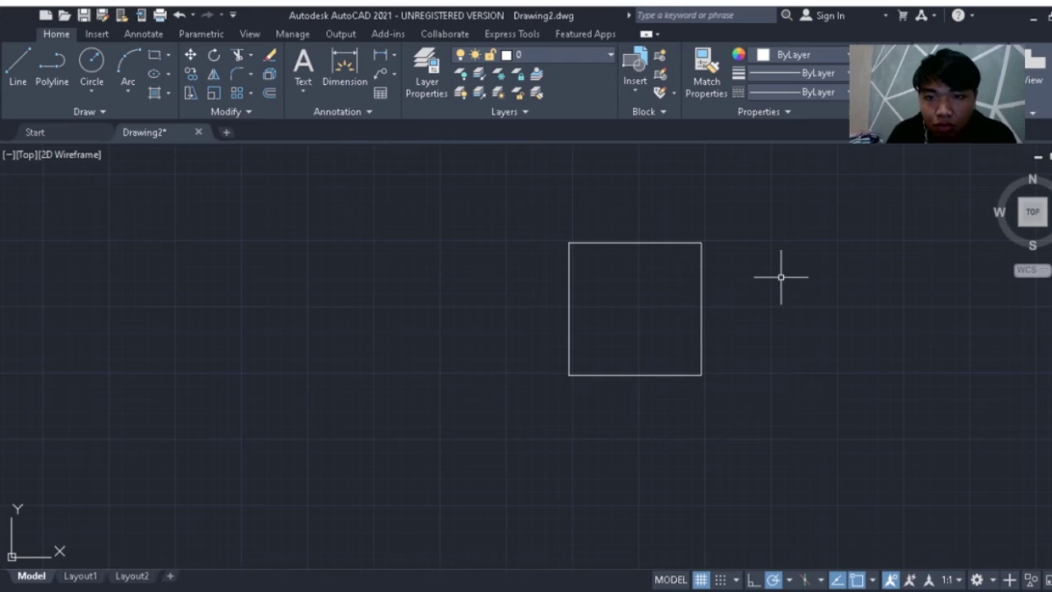
pyautogui.scroll(2, 780, 276)
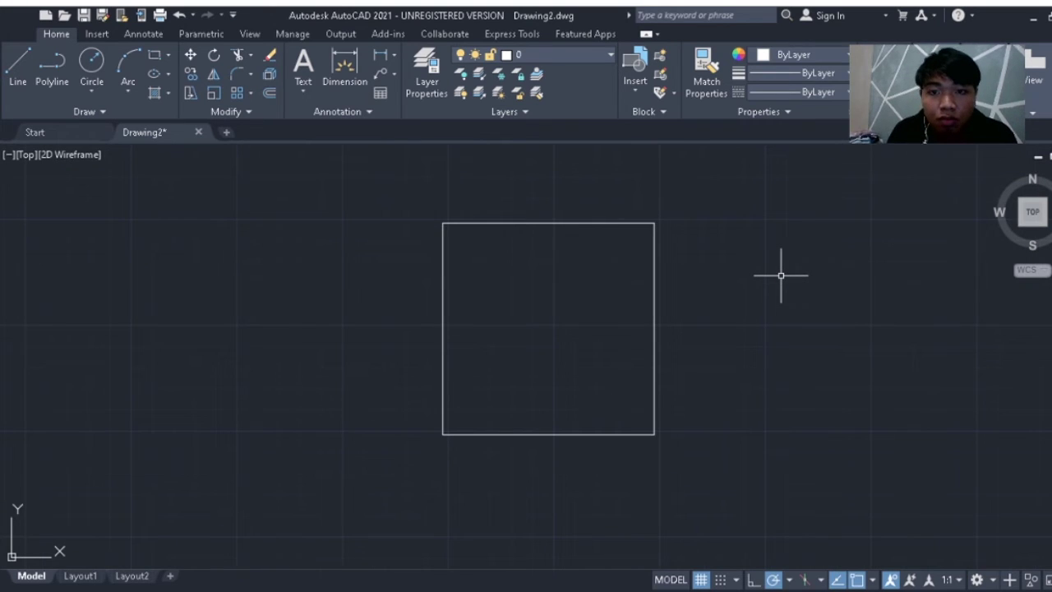
pyautogui.scroll(2, 781, 275)
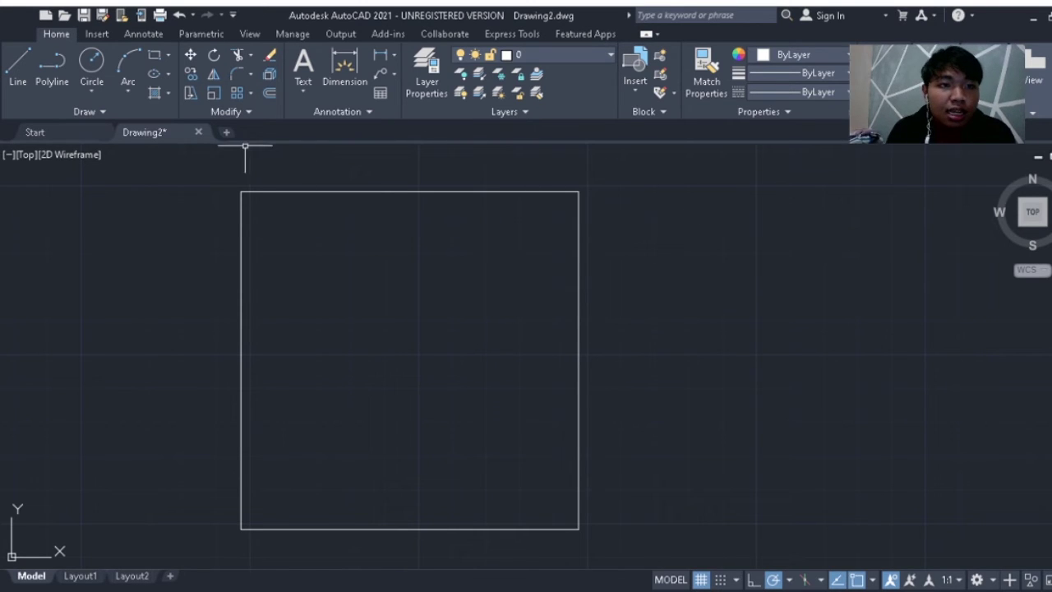
pyautogui.click(45, 72)
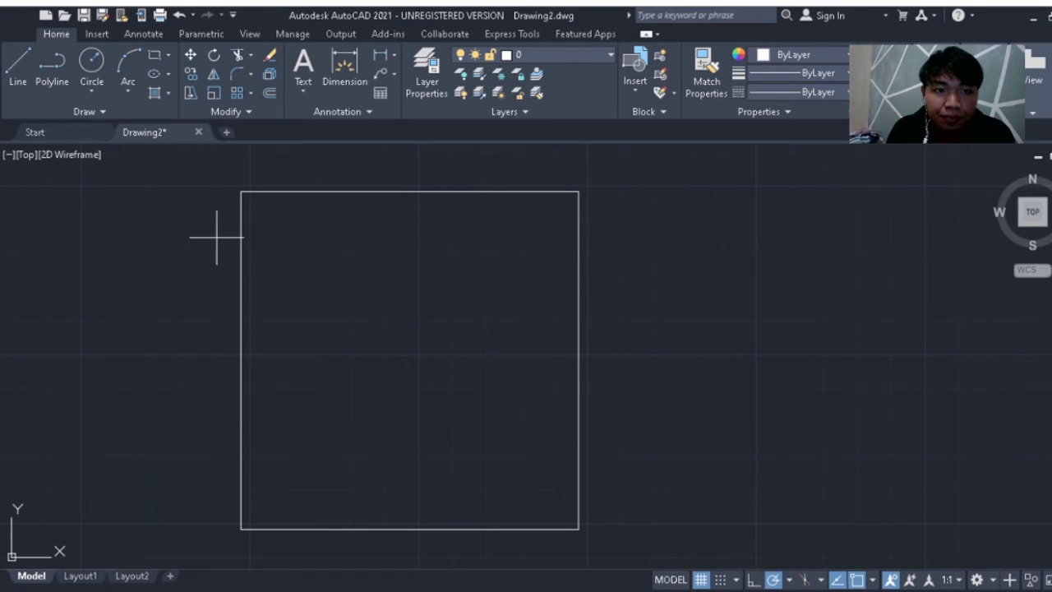
pyautogui.click(241, 190)
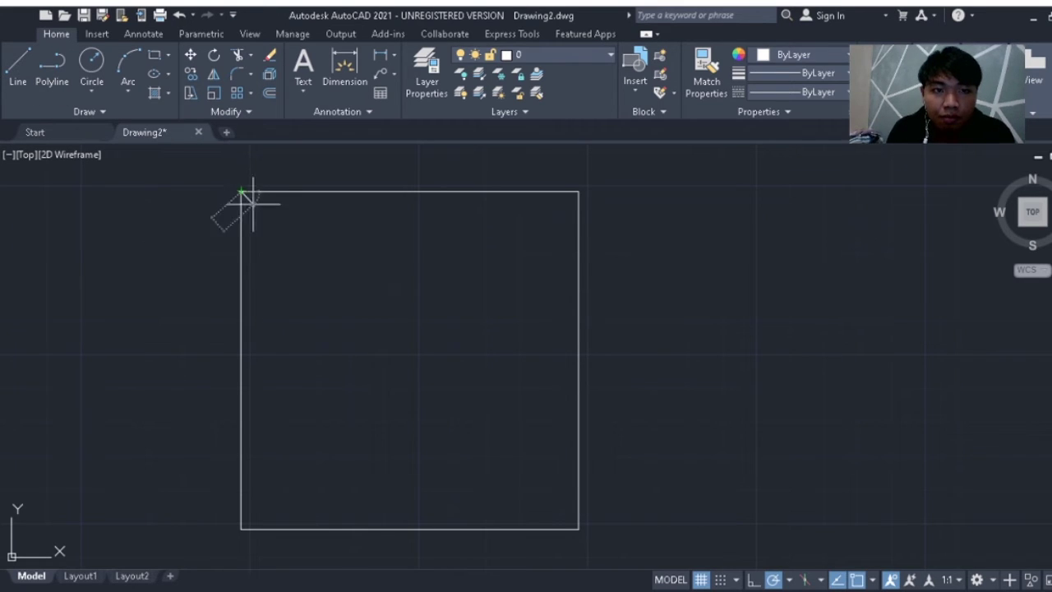
pyautogui.click(389, 191)
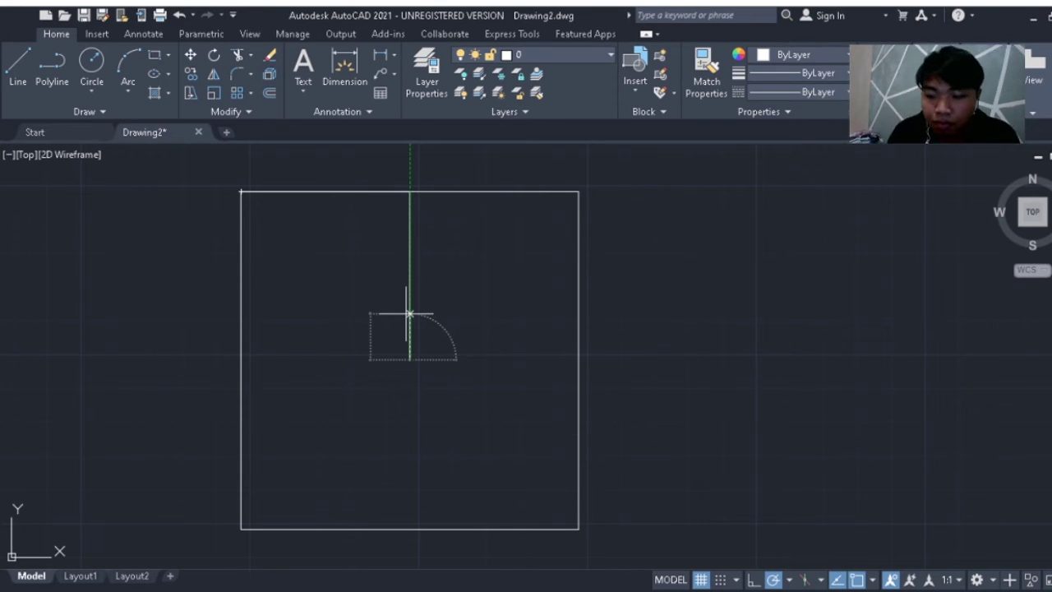
pyautogui.click(408, 313)
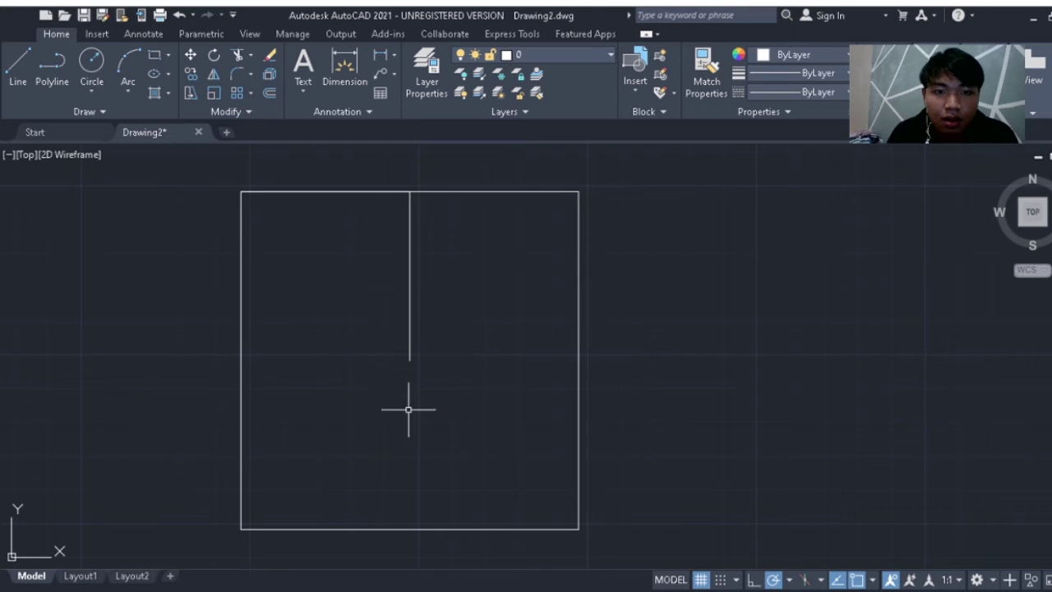
# Draw the larger central circle, centred on the lower end of the guide line and well clear of the square's edges
pyautogui.scroll(-2, 482, 475)
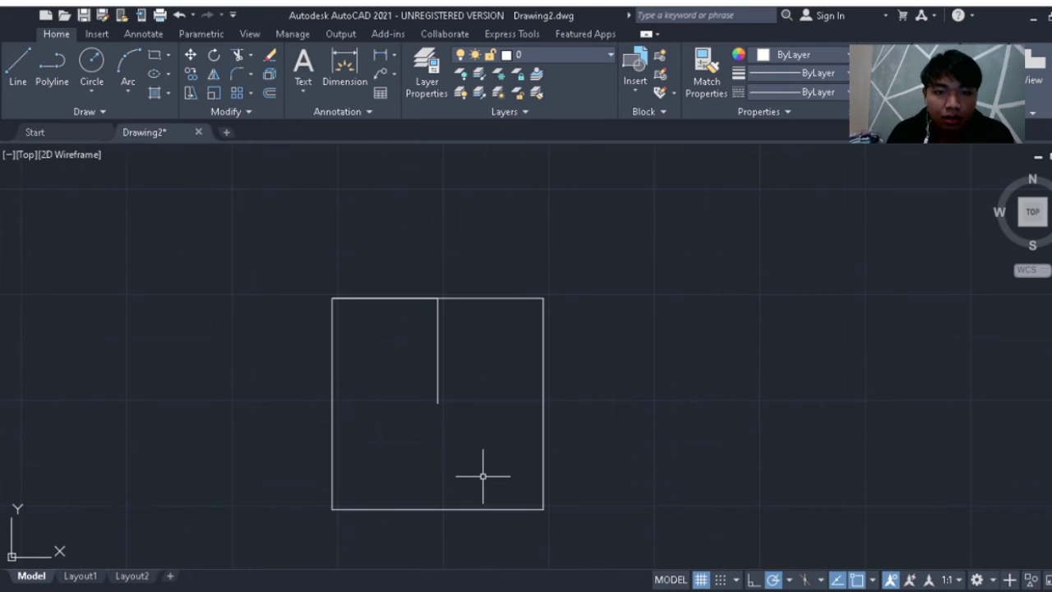
pyautogui.scroll(-2, 584, 486)
pyautogui.scroll(4, 585, 486)
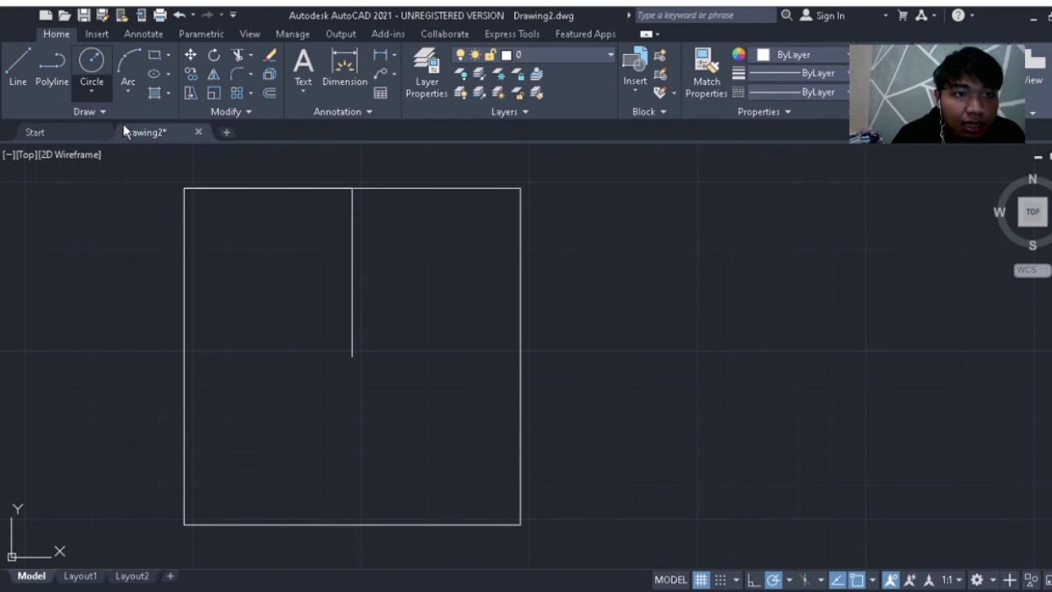
pyautogui.click(352, 355)
pyautogui.press('Return')
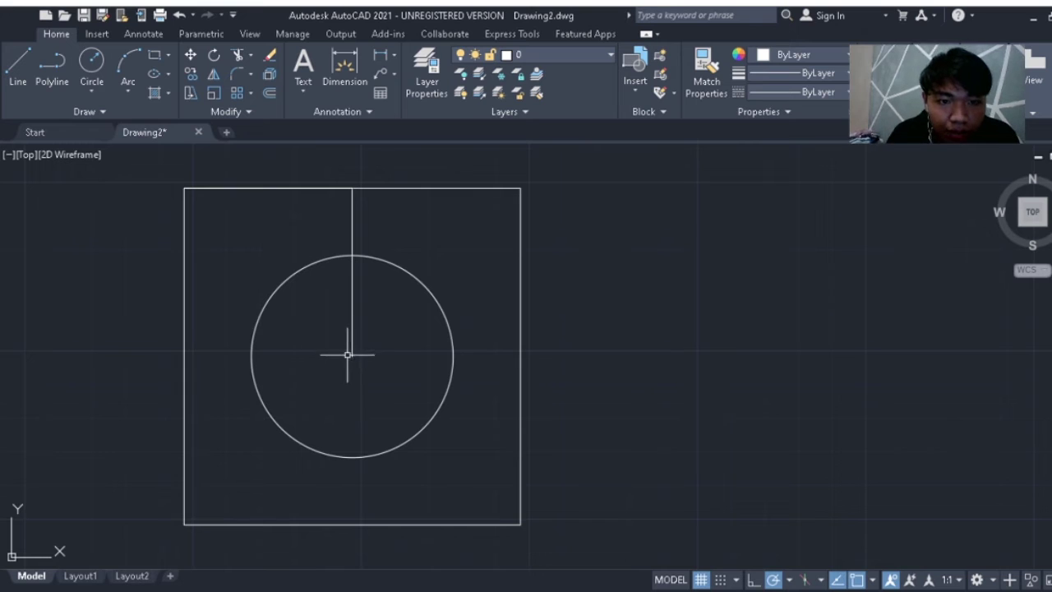
pyautogui.click(351, 352)
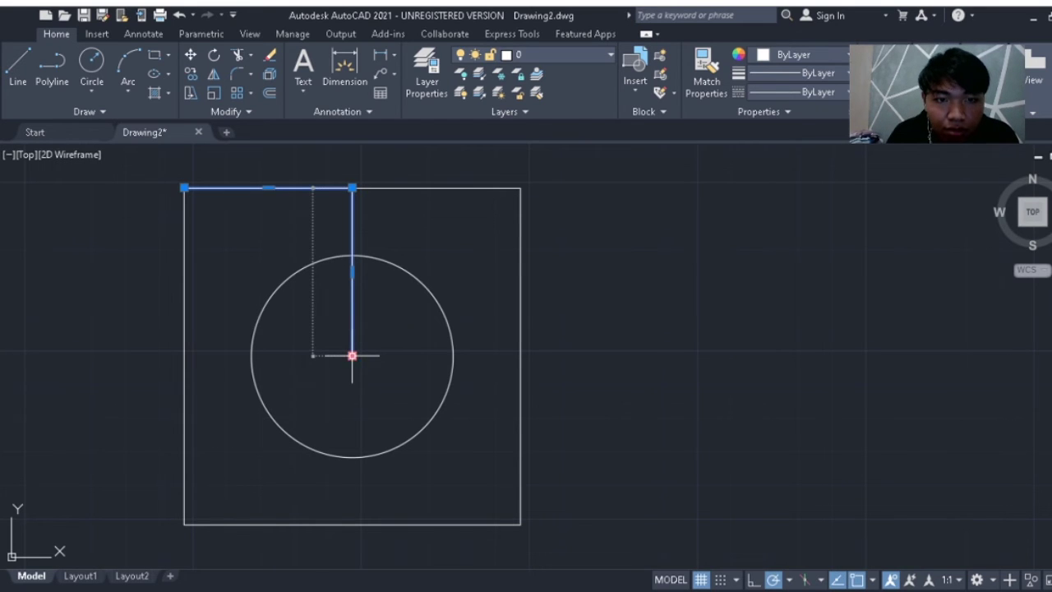
pyautogui.click(351, 355)
pyautogui.click(351, 355)
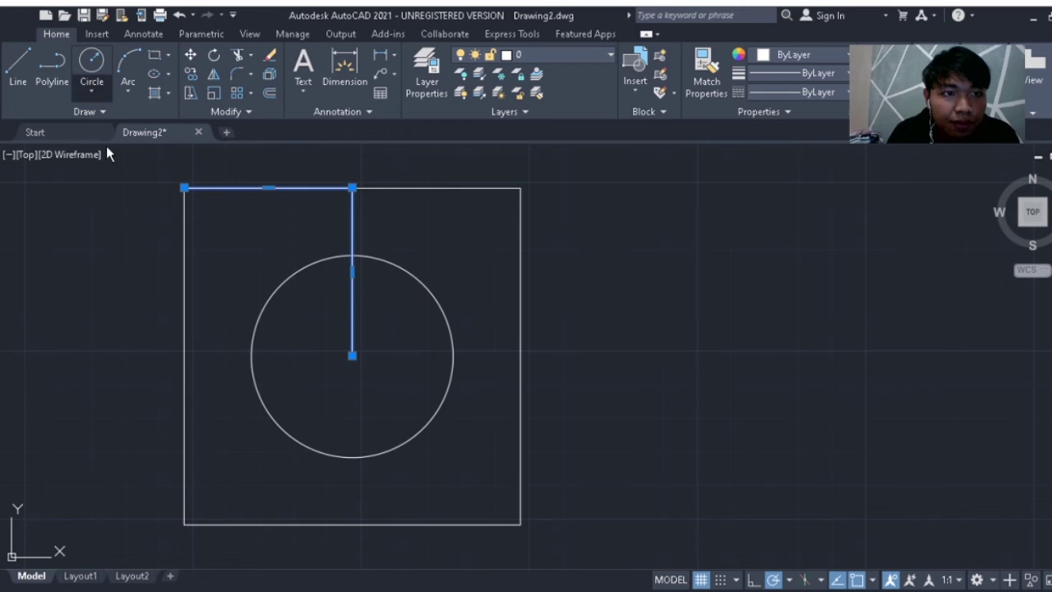
# Draw a smaller concentric circle inside the first, about two thirds of its radius, centred on the guide line's lower end
pyautogui.click(93, 82)
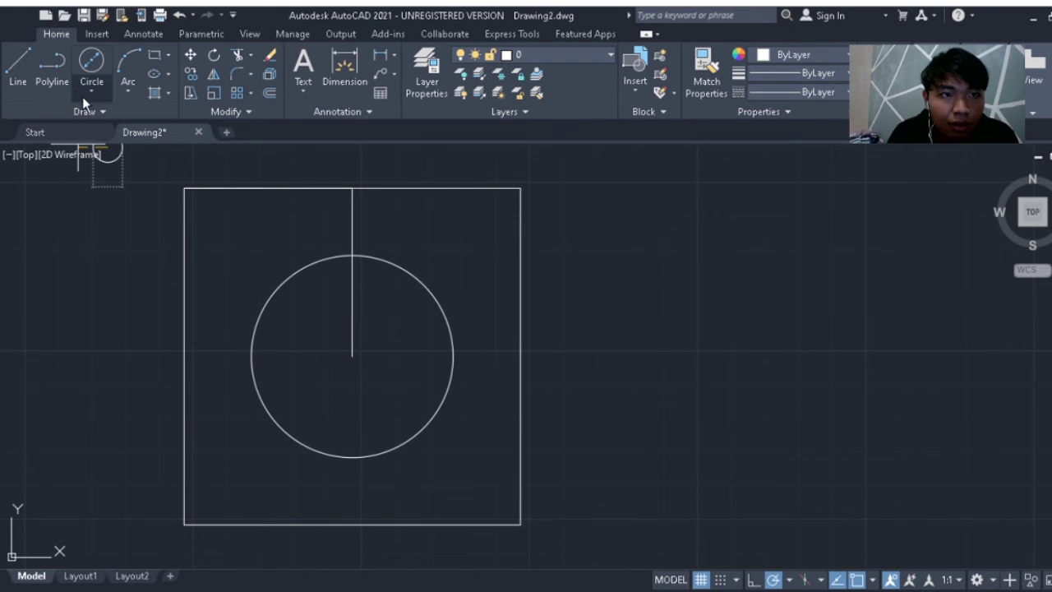
pyautogui.press('Escape')
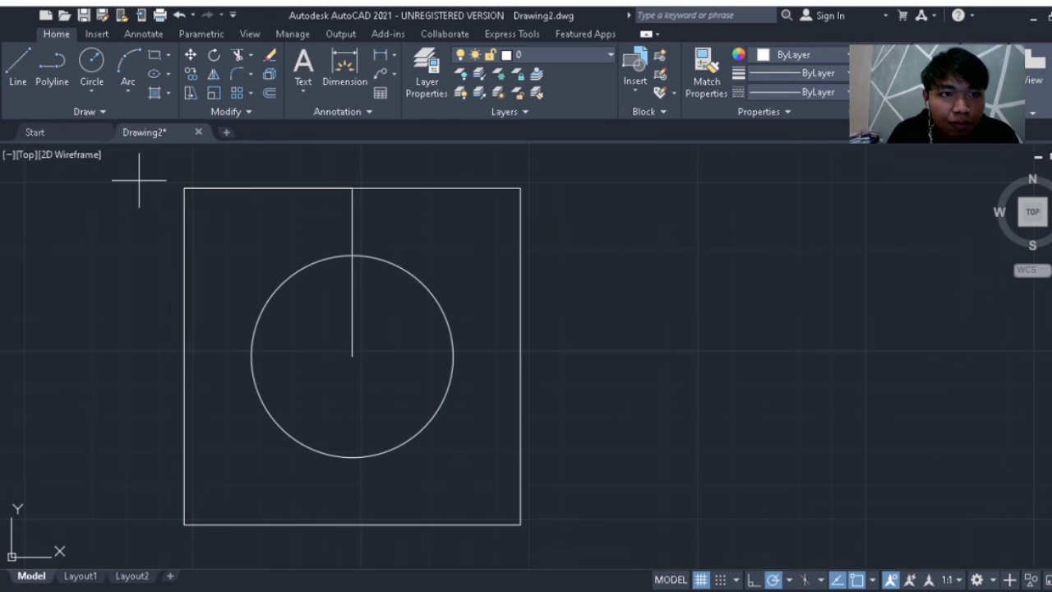
pyautogui.click(352, 355)
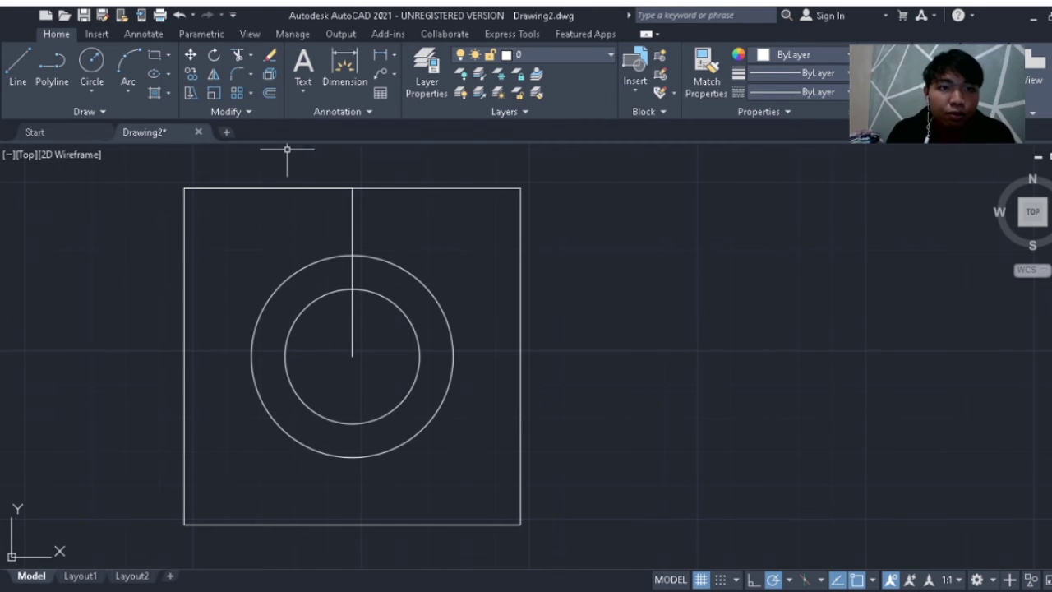
# Erase the guide polyline that runs from the square's upper-left corner along the top edge to the central circles' centre
pyautogui.click(269, 93)
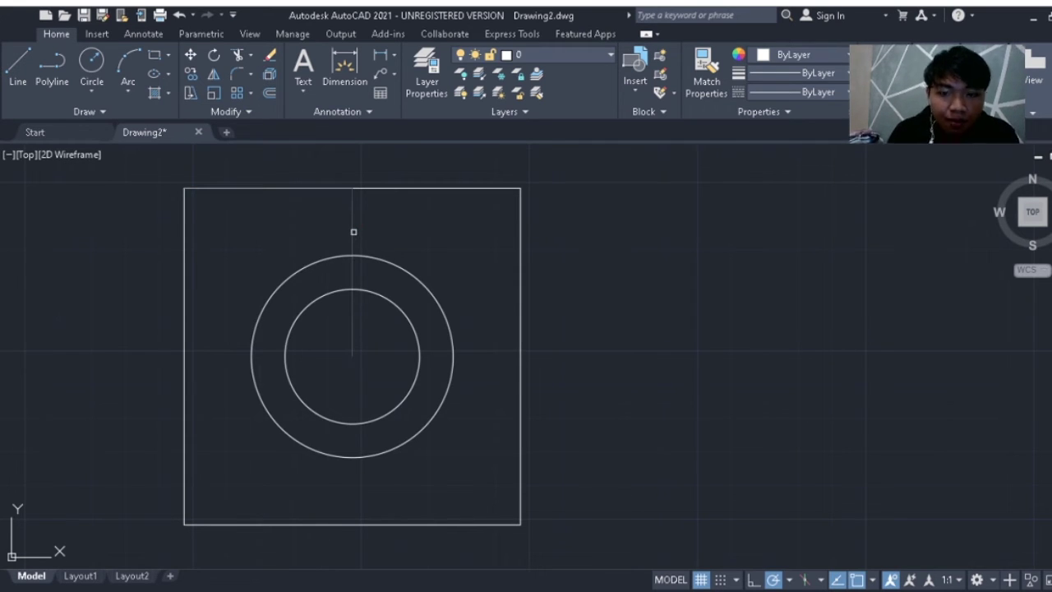
pyautogui.click(353, 231)
pyautogui.press('Return')
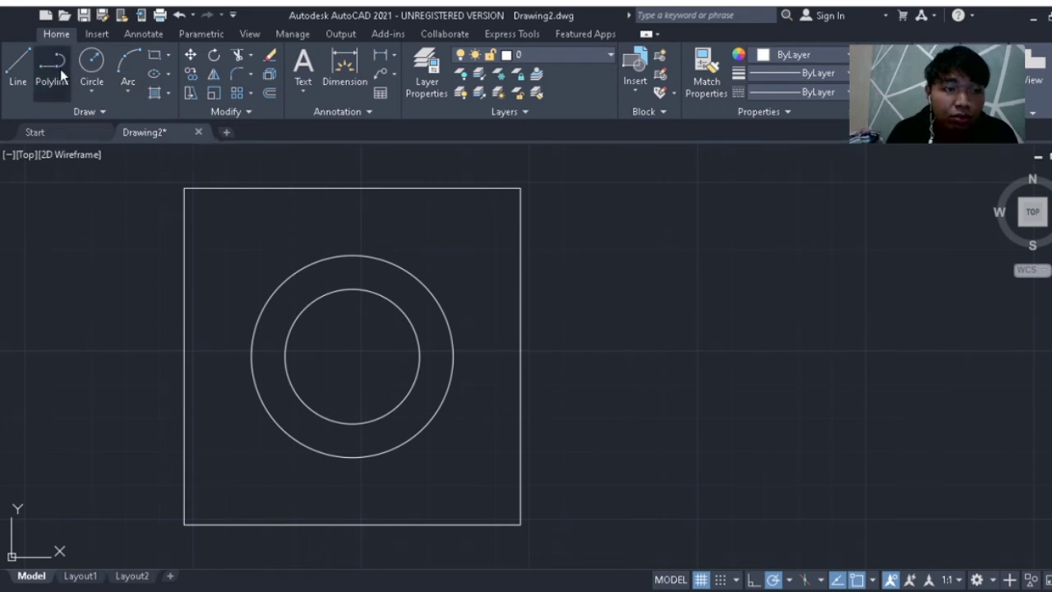
# Draw L-shaped guide polylines from the square's two upper corners, each running inward along the top edge and down about a tenth of the side
pyautogui.click(184, 187)
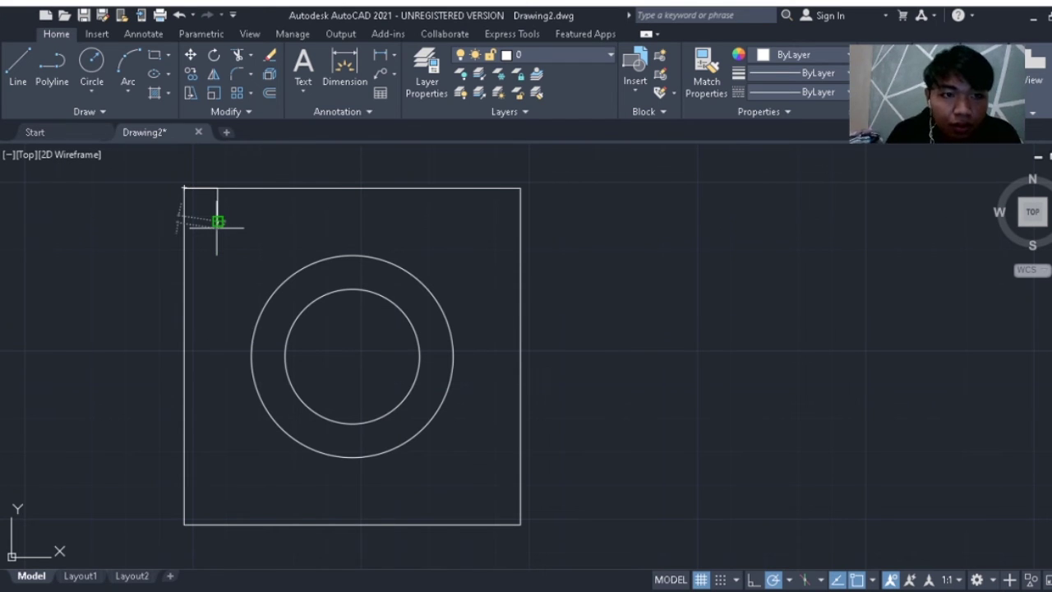
pyautogui.click(218, 221)
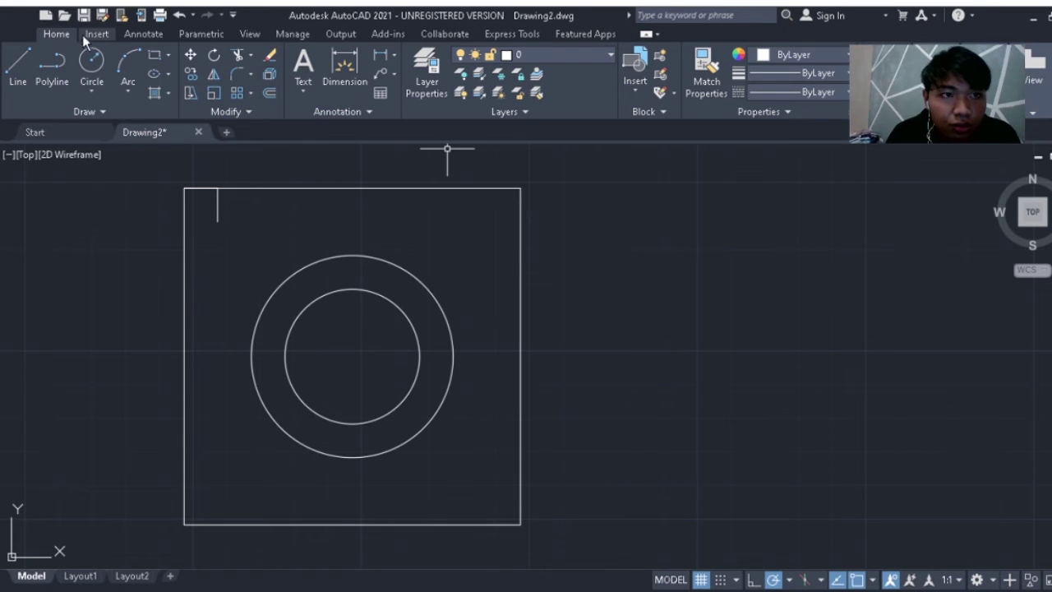
pyautogui.click(64, 64)
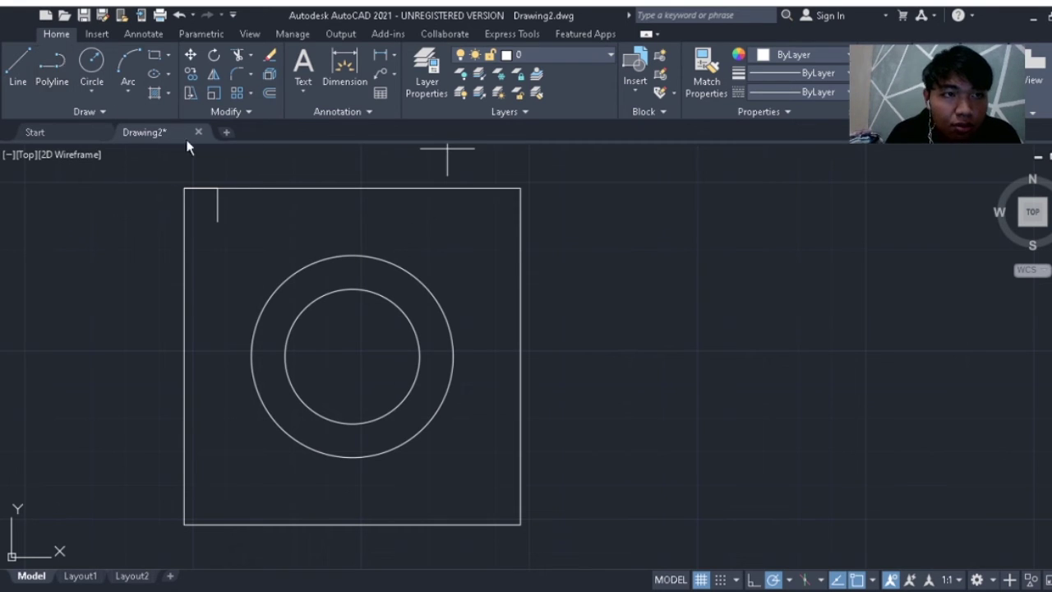
pyautogui.click(520, 188)
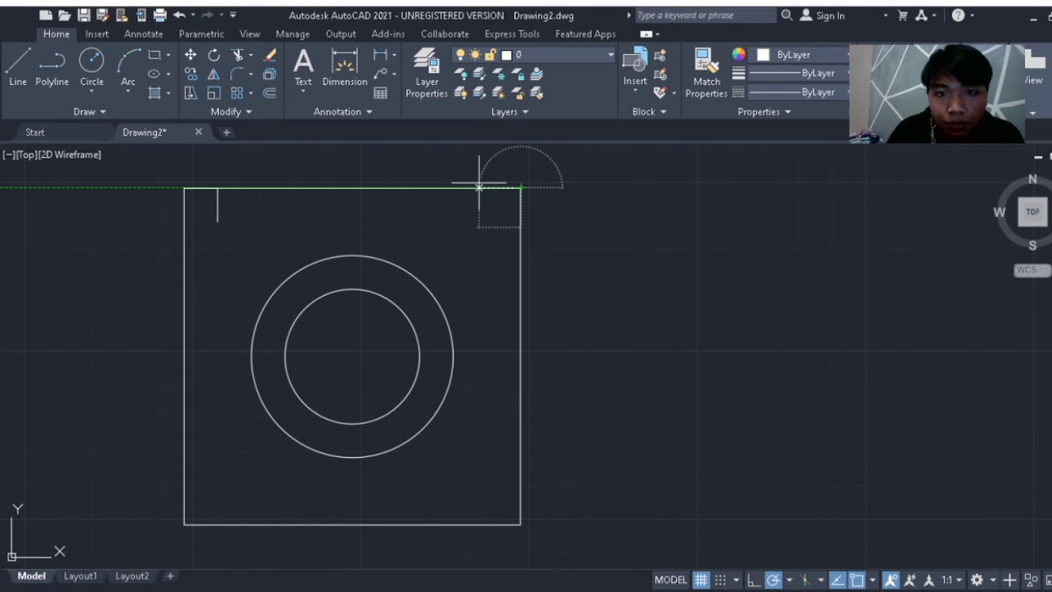
pyautogui.click(479, 188)
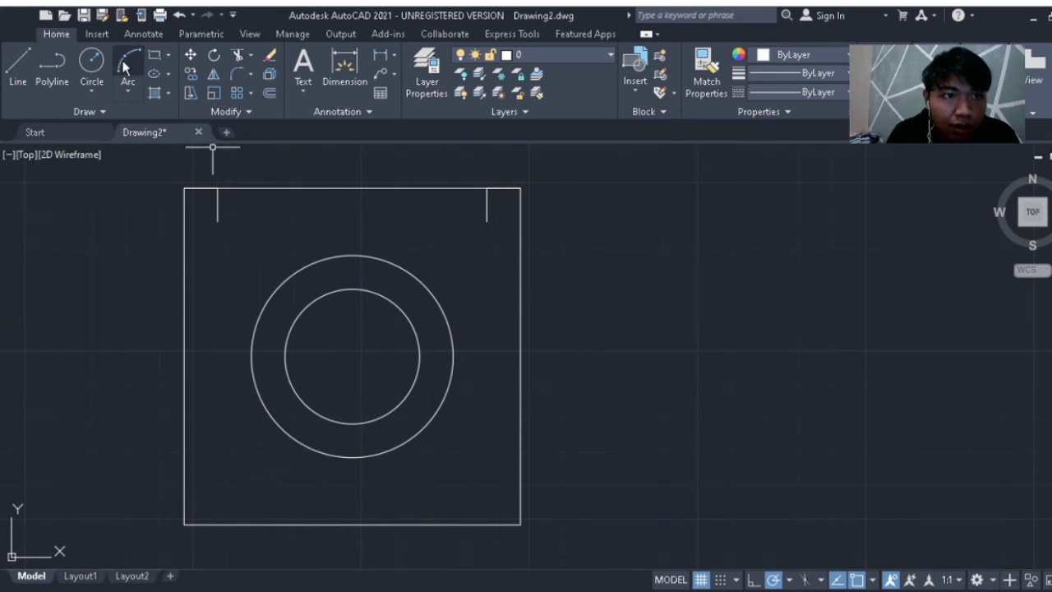
# Draw L-shaped guide polylines from the square's two lower corners, each running inward along the bottom edge and up about a tenth of the side
pyautogui.click(92, 64)
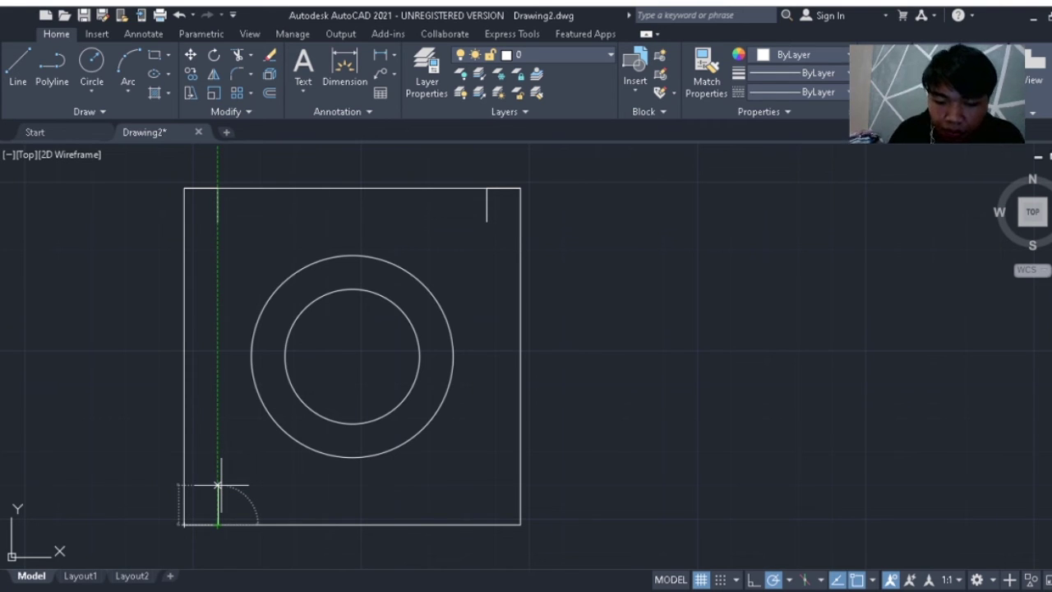
pyautogui.click(218, 487)
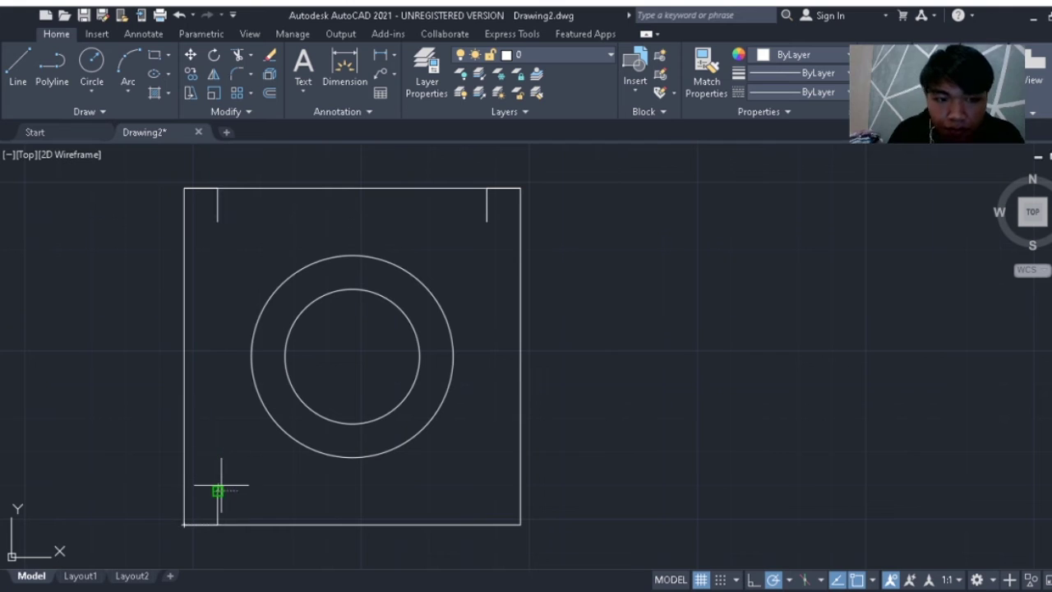
pyautogui.press('Escape')
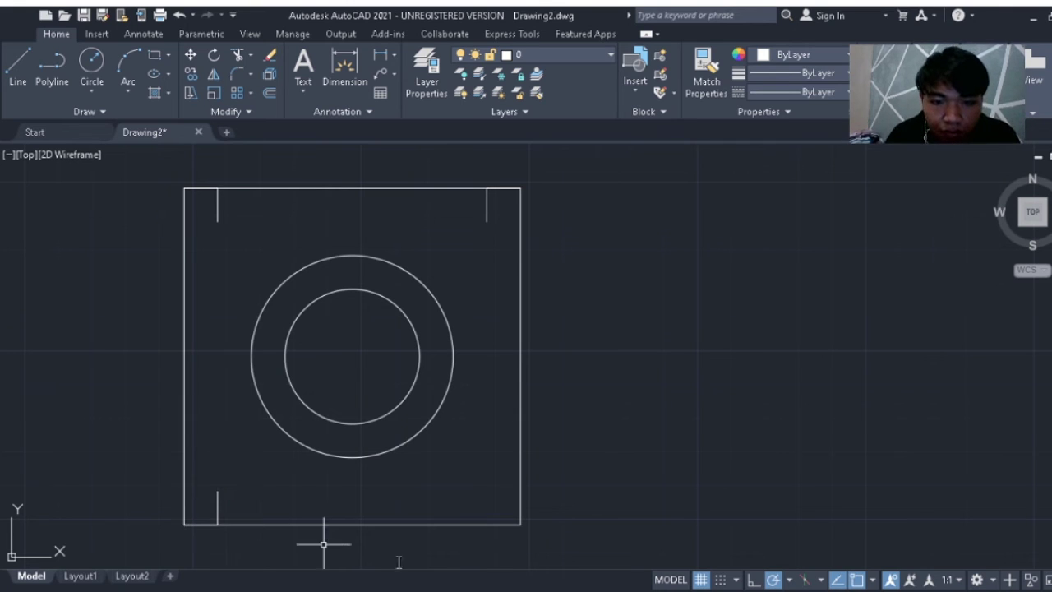
pyautogui.click(62, 70)
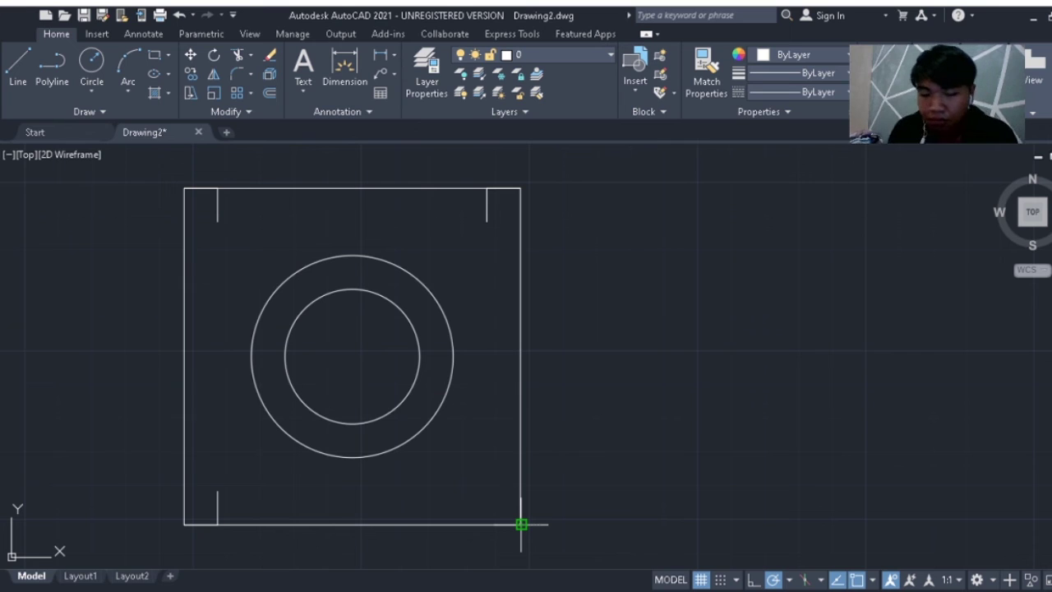
pyautogui.moveTo(521, 524)
pyautogui.mouseDown()
pyautogui.moveTo(465, 509)
pyautogui.moveTo(470, 523)
pyautogui.moveTo(481, 500)
pyautogui.moveTo(491, 521)
pyautogui.moveTo(477, 523)
pyautogui.moveTo(521, 523)
pyautogui.moveTo(486, 513)
pyautogui.moveTo(468, 524)
pyautogui.moveTo(507, 537)
pyautogui.moveTo(500, 521)
pyautogui.moveTo(482, 524)
pyautogui.mouseUp()
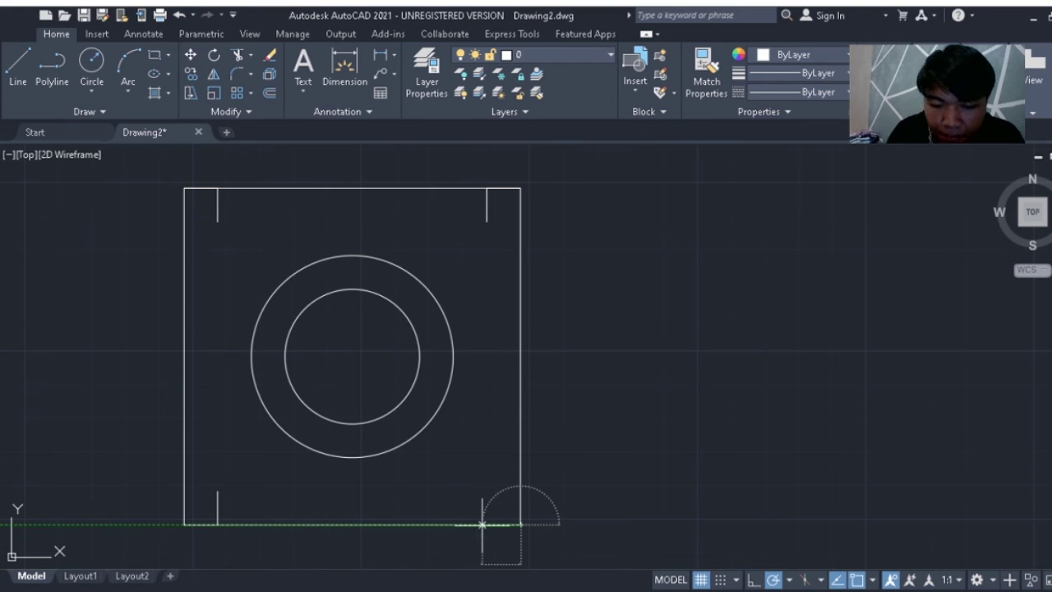
pyautogui.moveTo(482, 524)
pyautogui.mouseDown()
pyautogui.moveTo(486, 465)
pyautogui.moveTo(477, 497)
pyautogui.moveTo(486, 490)
pyautogui.mouseUp()
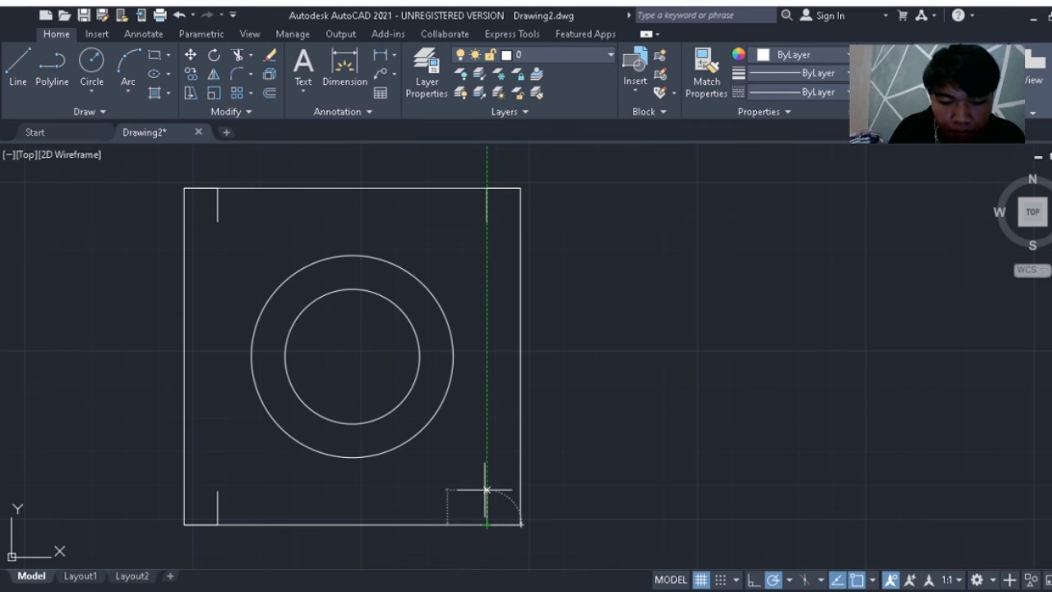
pyautogui.moveTo(485, 491); pyautogui.dragTo(487, 491)
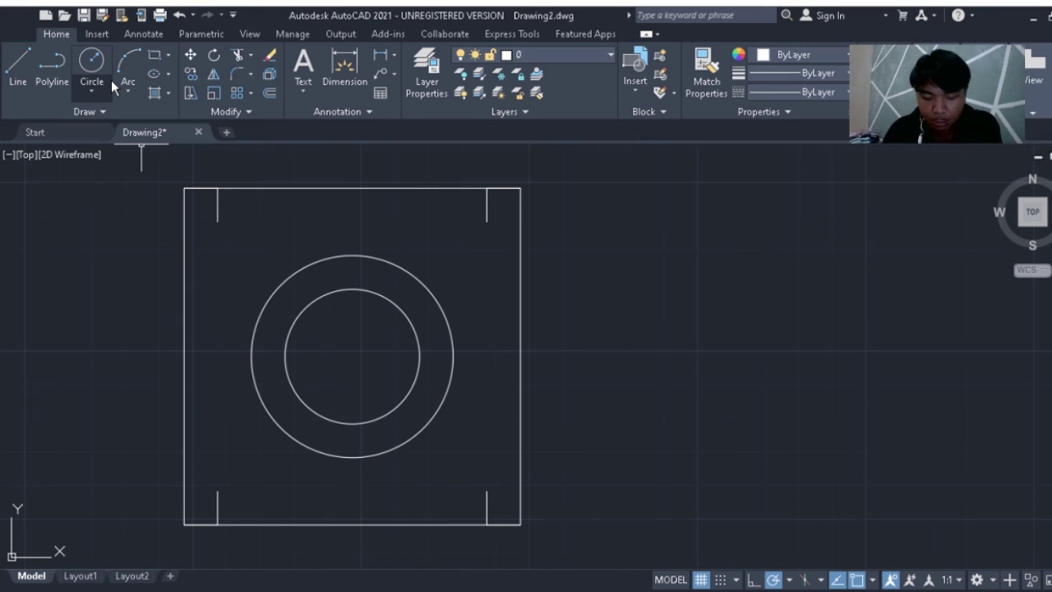
# Draw two concentric circles on each upper guide's free end, the outer touching the square's edges and the inner half its radius
pyautogui.click(218, 221)
pyautogui.press('Return')
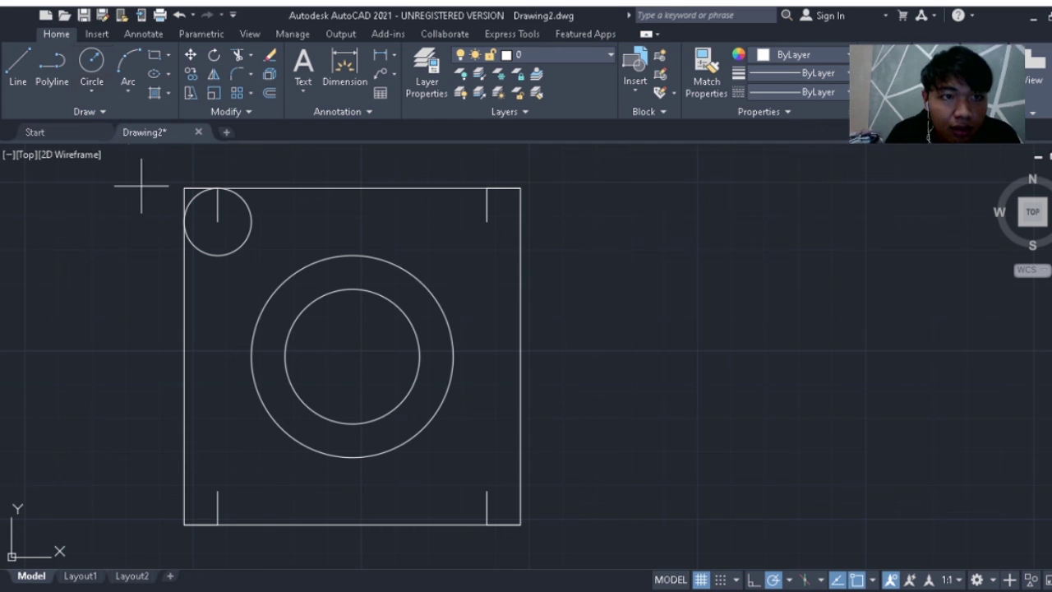
pyautogui.click(218, 221)
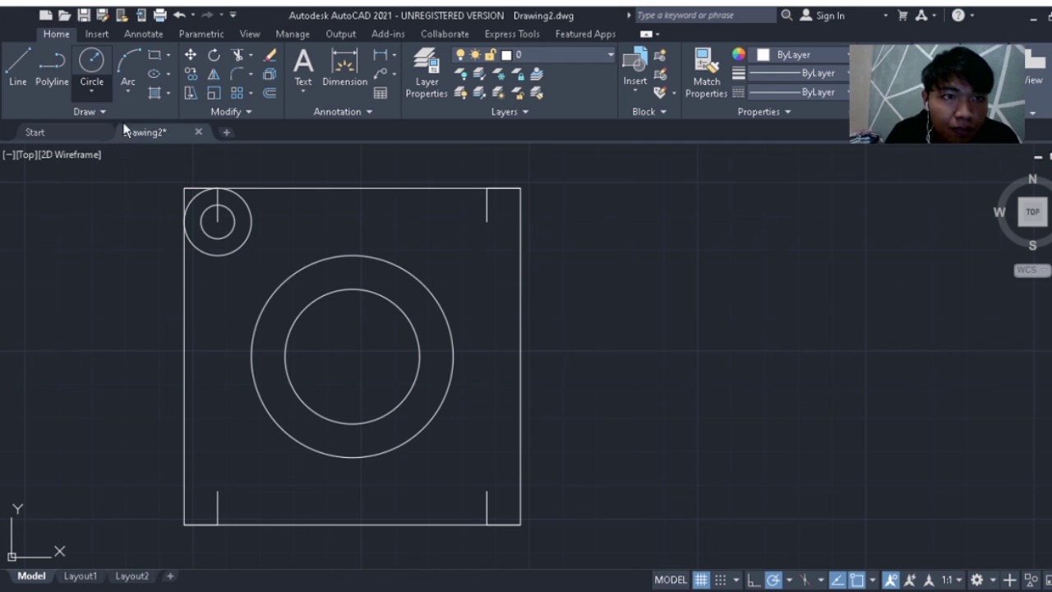
pyautogui.click(486, 222)
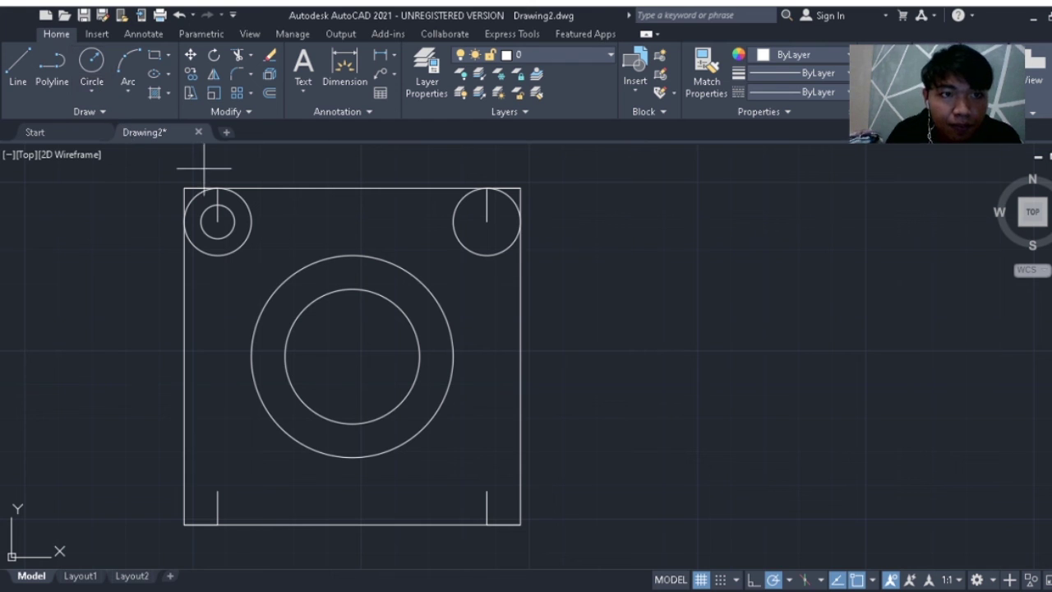
pyautogui.click(487, 220)
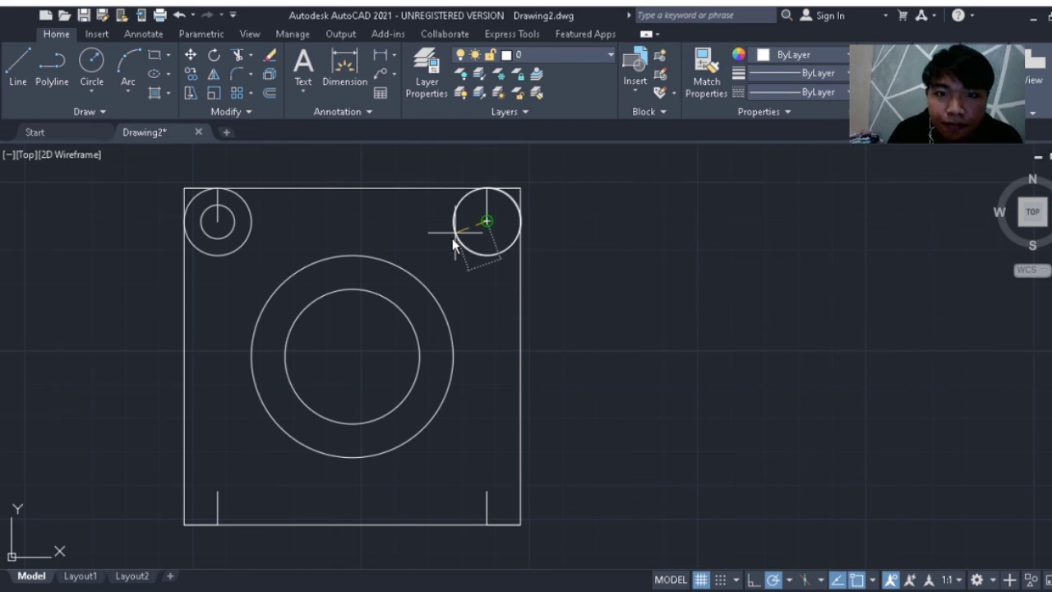
pyautogui.press('Return')
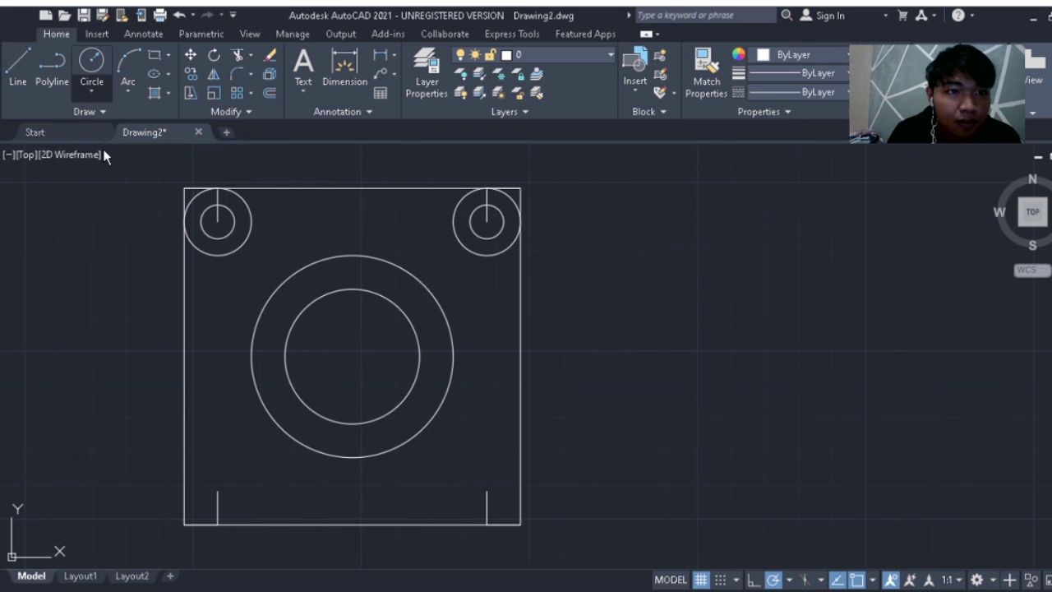
# Draw matching pairs of concentric circles on both lower guides' free ends, the outer touching the square's edges, the inner half its radius
pyautogui.press('space')
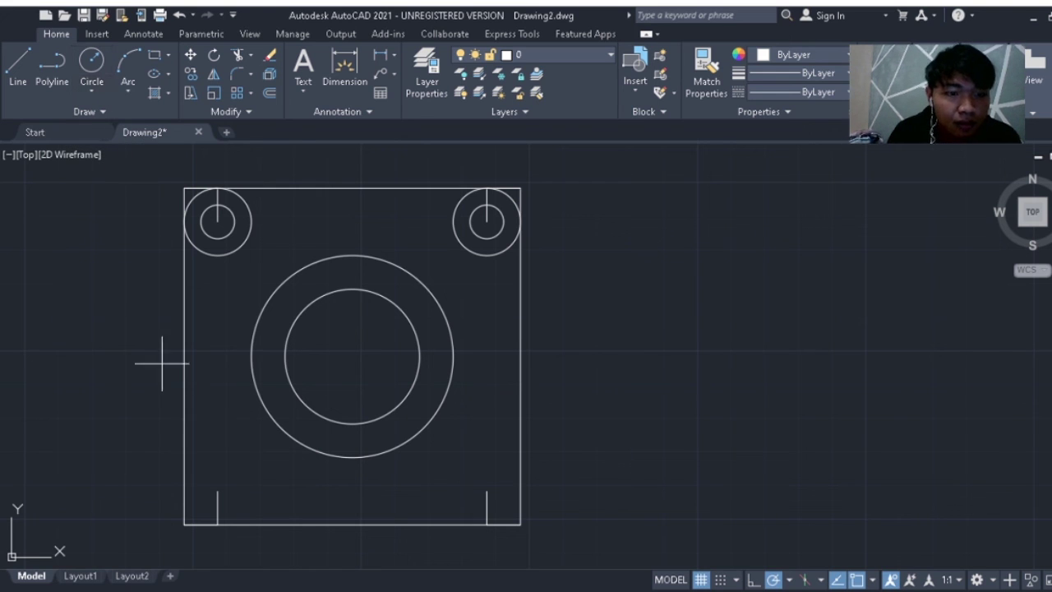
pyautogui.click(218, 490)
pyautogui.press('Return')
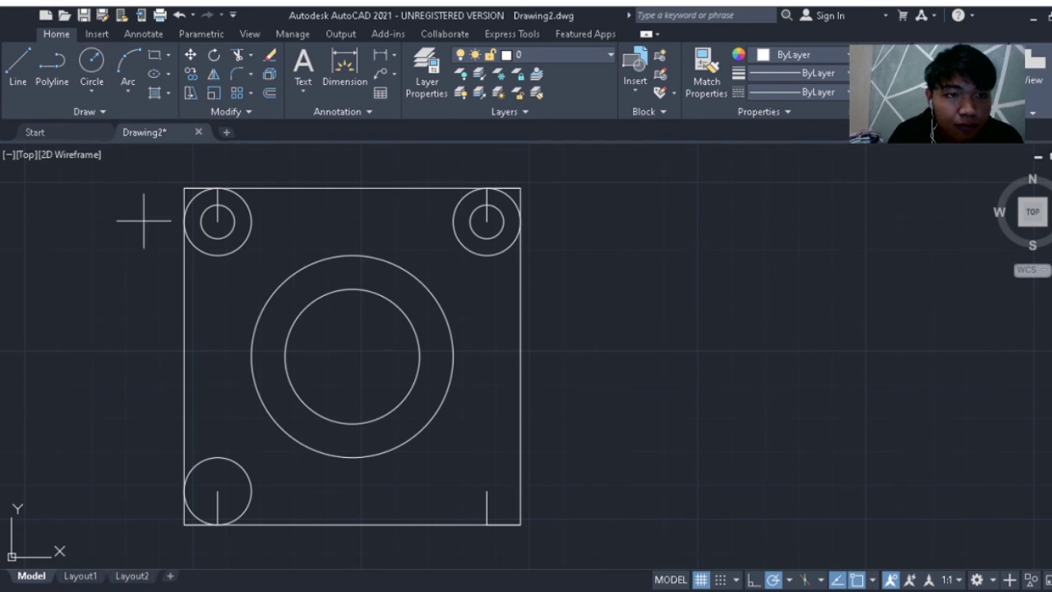
pyautogui.click(218, 490)
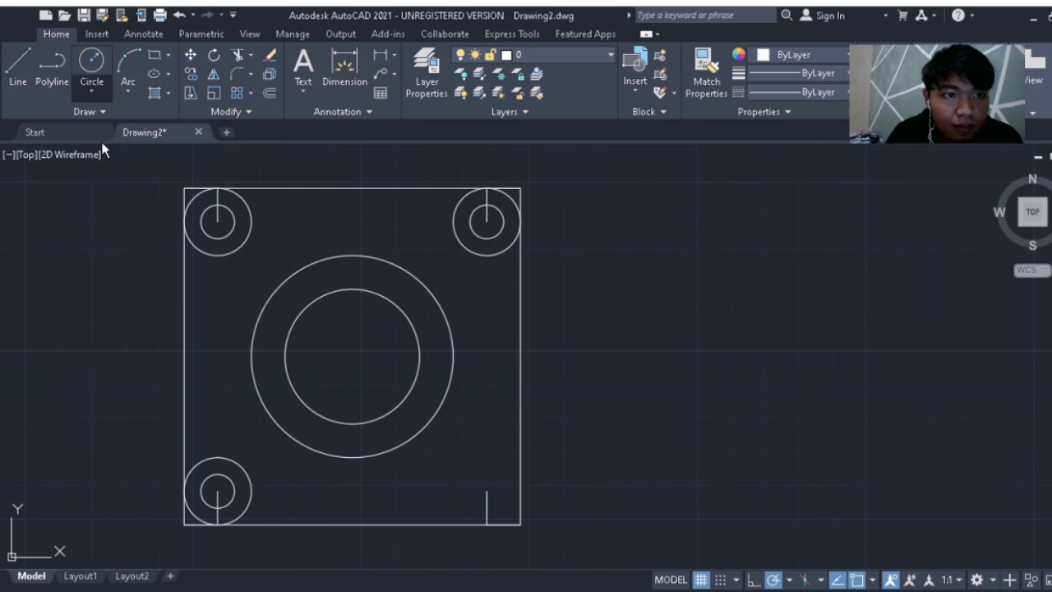
pyautogui.click(487, 491)
pyautogui.press('Return')
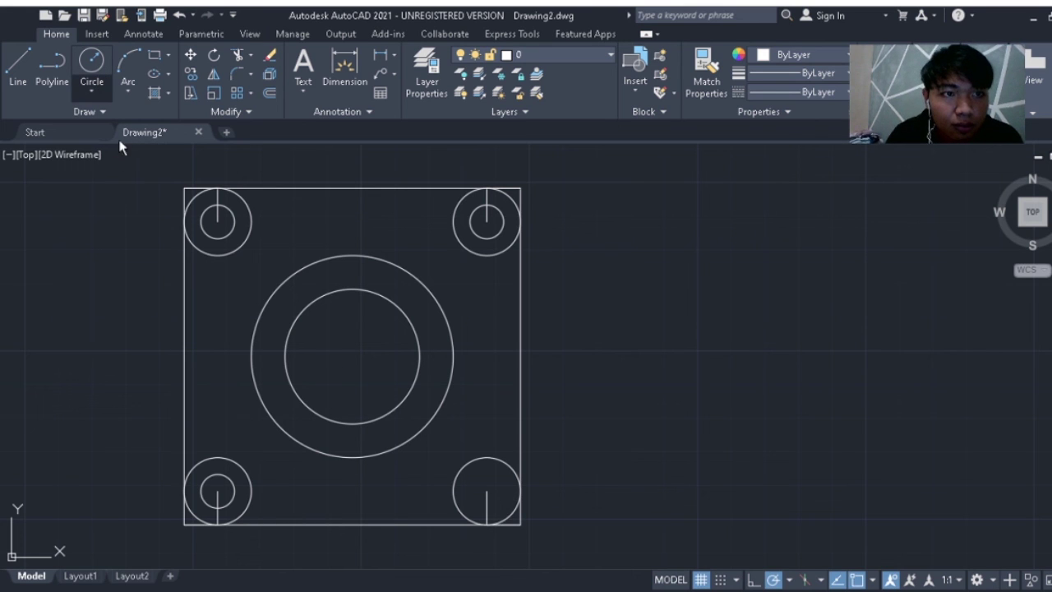
pyautogui.click(487, 492)
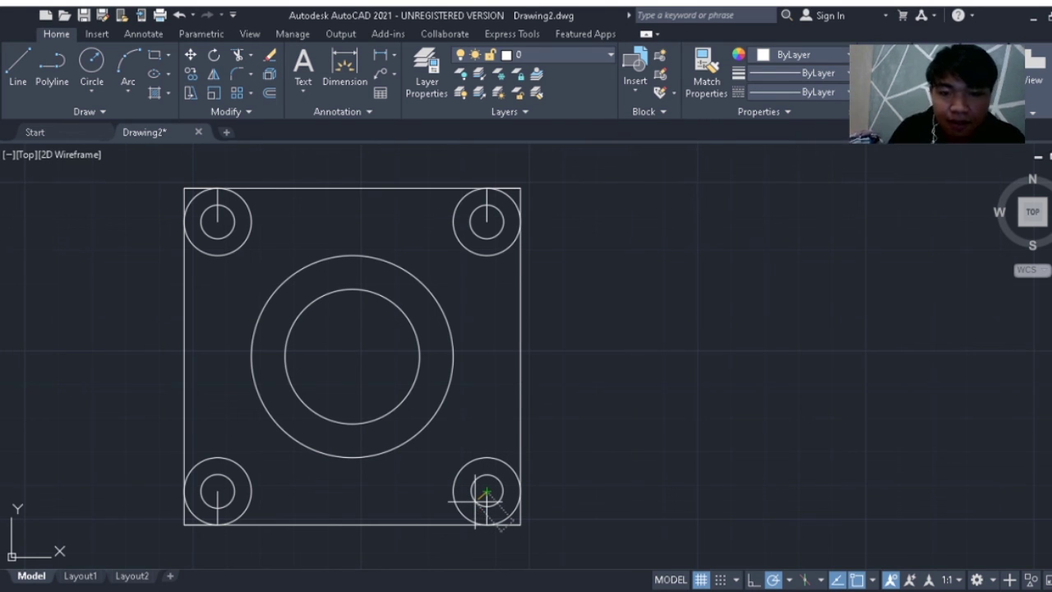
pyautogui.click(475, 501)
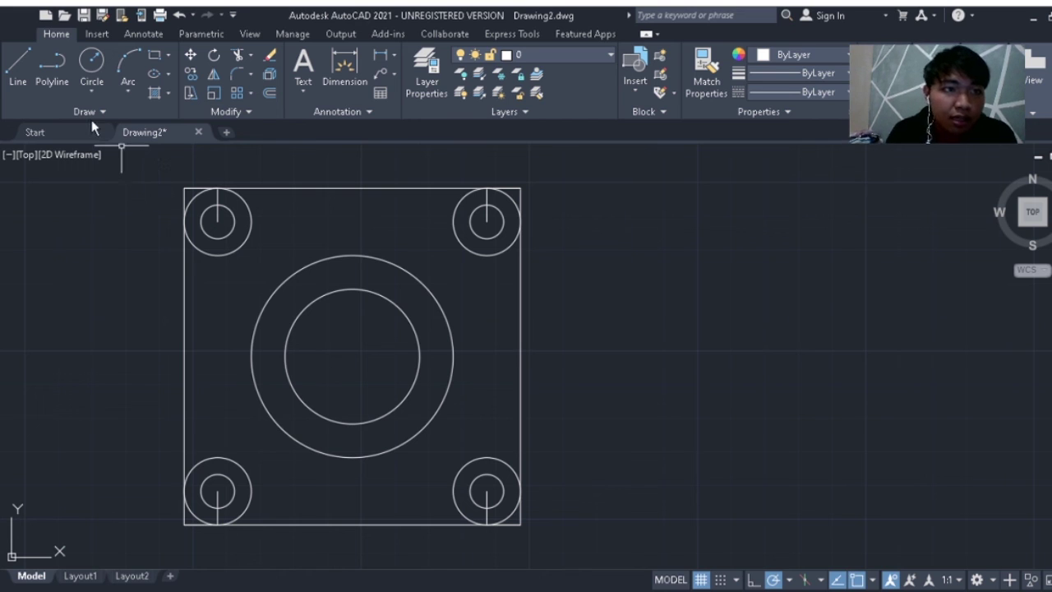
# Erase the guide polylines at the square's upper-left and upper-right corners
pyautogui.click(264, 63)
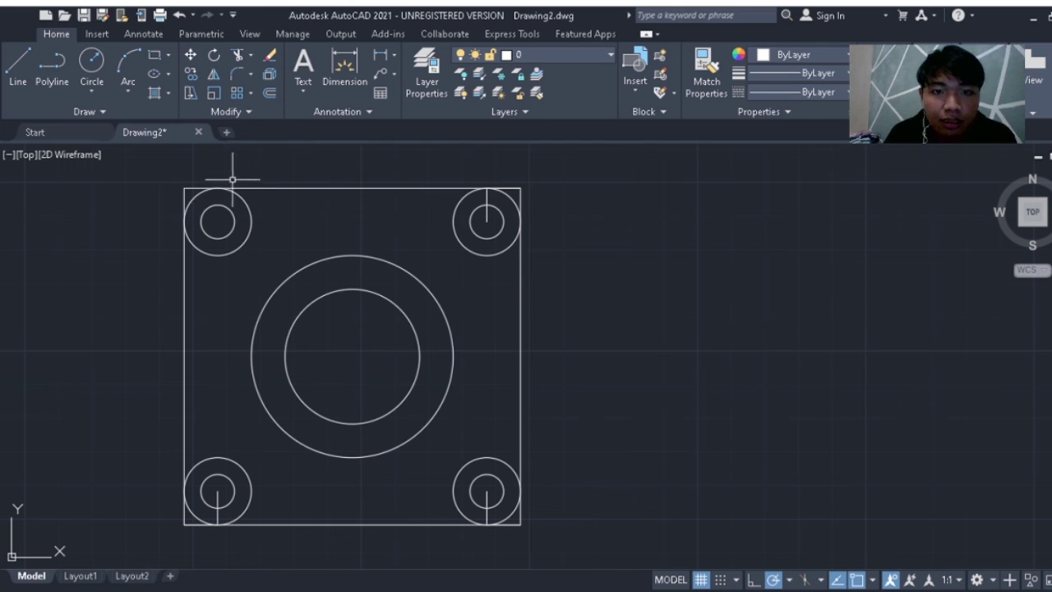
pyautogui.click(268, 73)
pyautogui.click(485, 212)
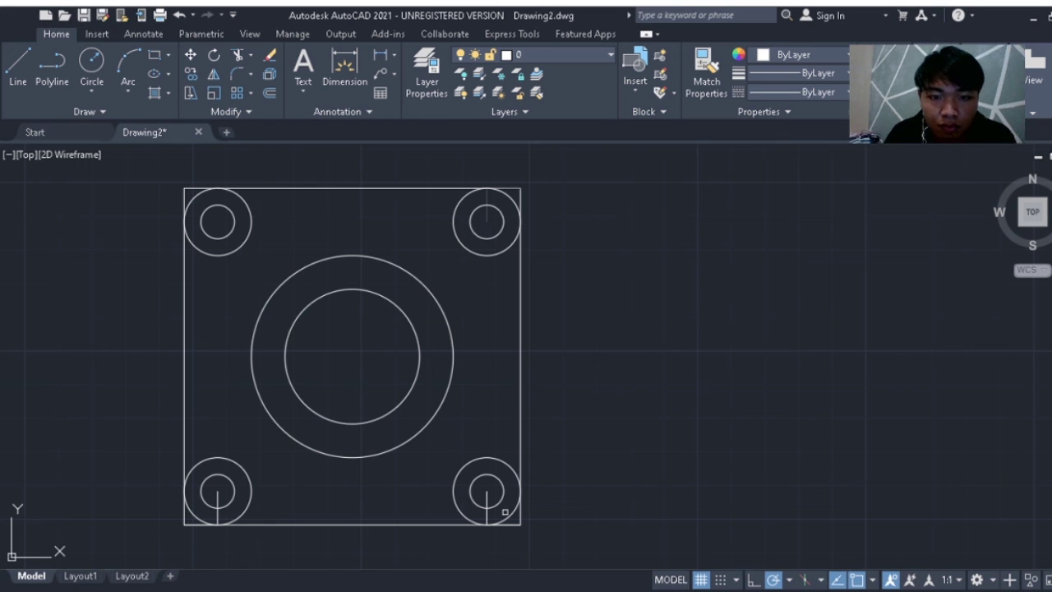